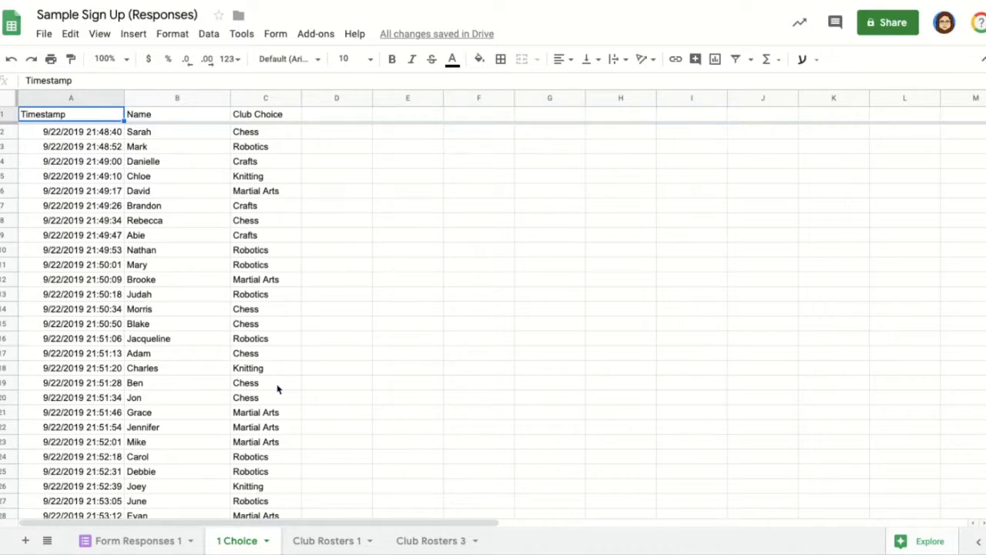
- Open the Club Rosters 1 sheet and set its zoom to 150%
{"action": "left_click", "coordinate": [309, 543]}
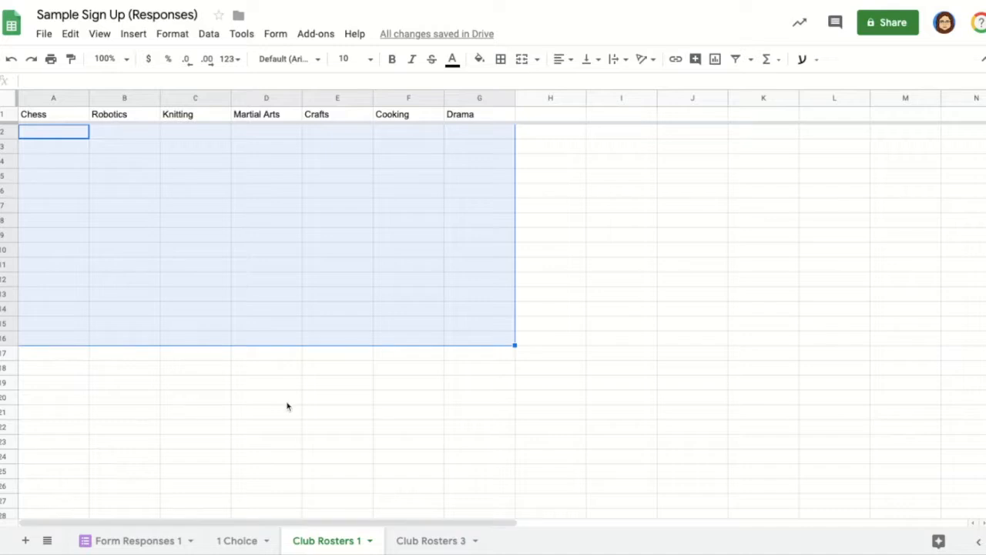
{"action": "left_click", "coordinate": [287, 400]}
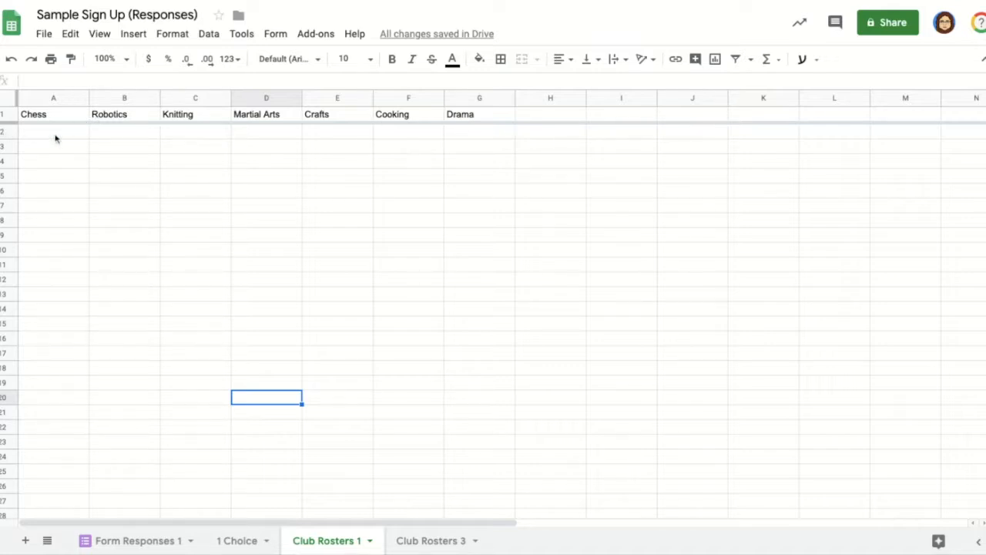
{"action": "left_click", "coordinate": [126, 58]}
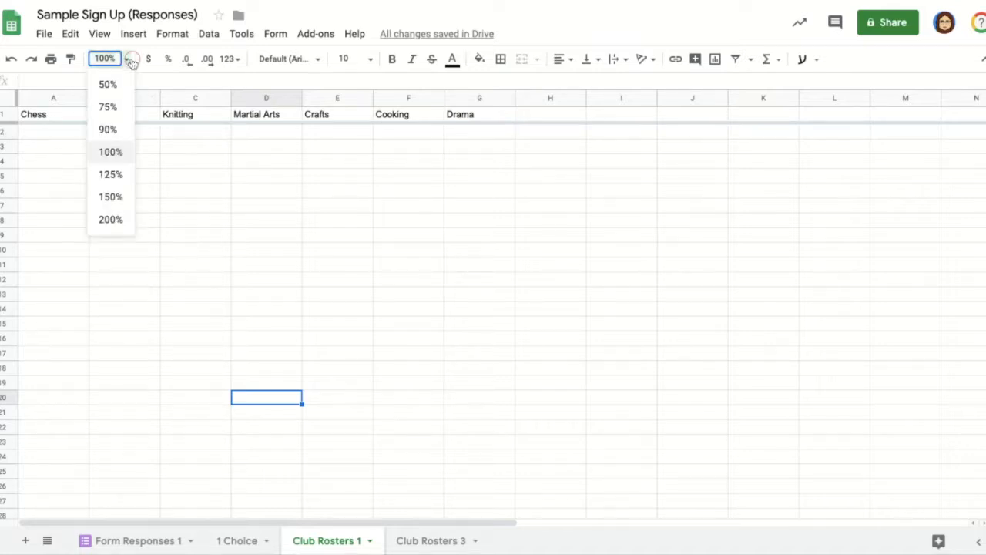
{"action": "left_click", "coordinate": [124, 198]}
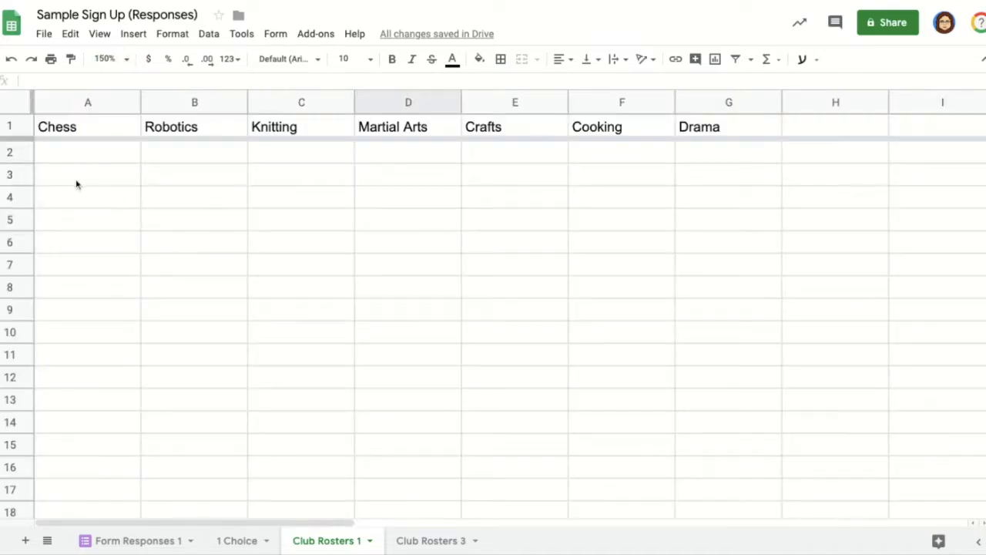
- Start a FILTER formula in A2 under Chess, using the names in '1 Choice'!B2:B54 as the range
{"action": "left_click", "coordinate": [63, 156]}
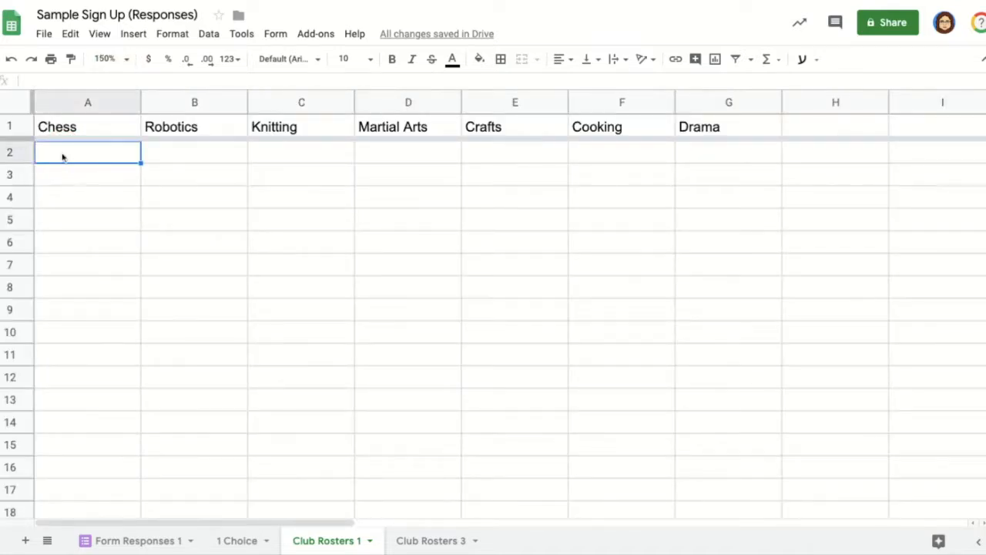
{"action": "type", "text": "="}
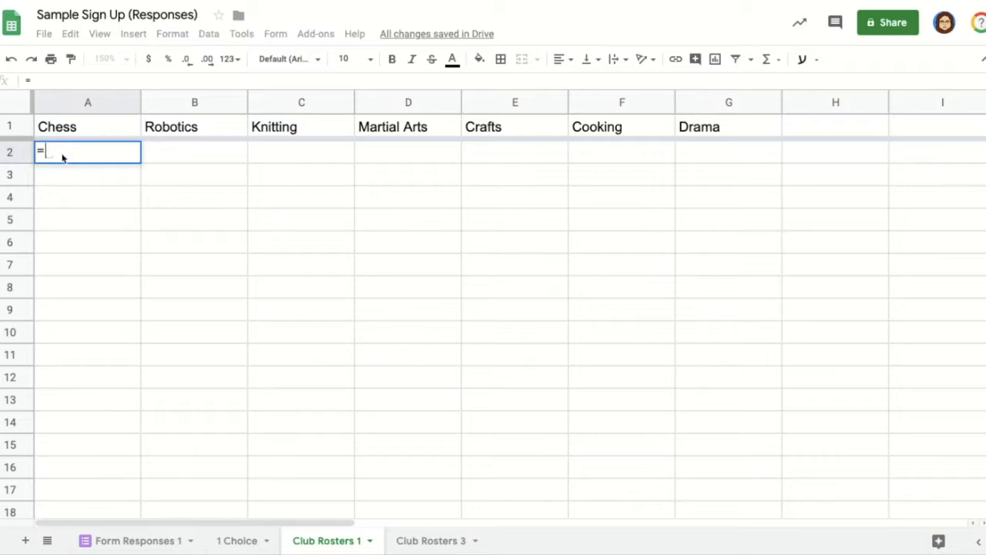
{"action": "type", "text": "Filter"}
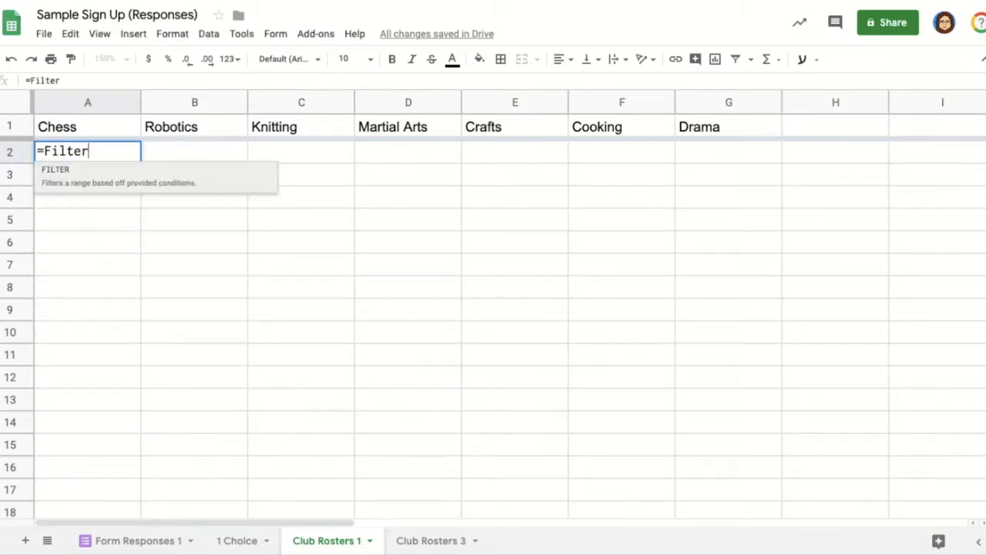
{"action": "left_click", "coordinate": [70, 178]}
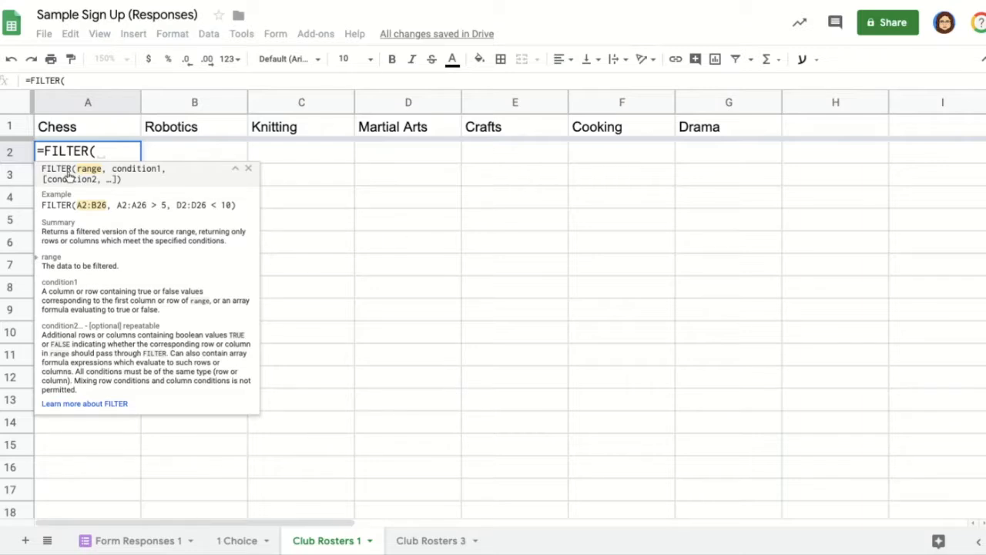
{"action": "left_click", "coordinate": [237, 540]}
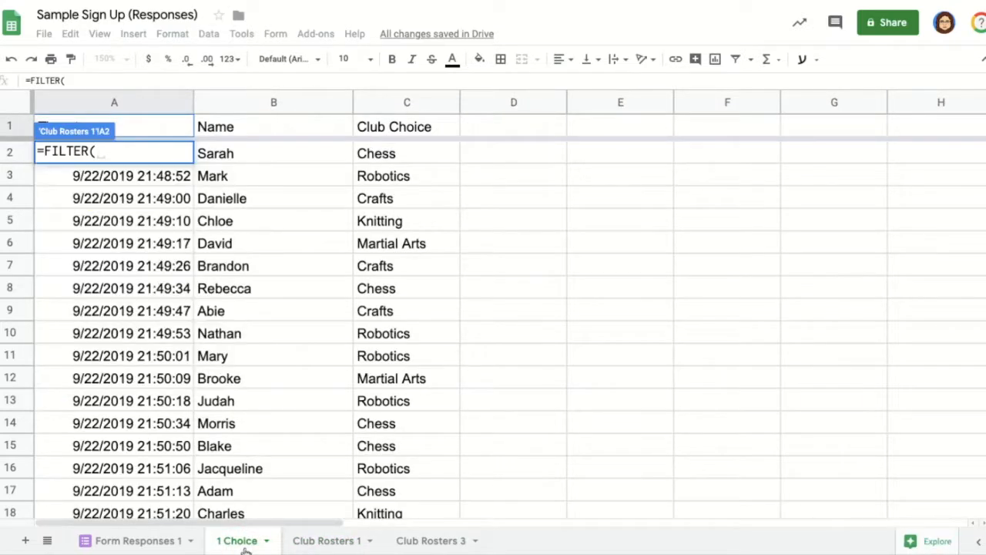
{"action": "left_click_drag", "start_coordinate": [252, 153], "coordinate": [239, 453]}
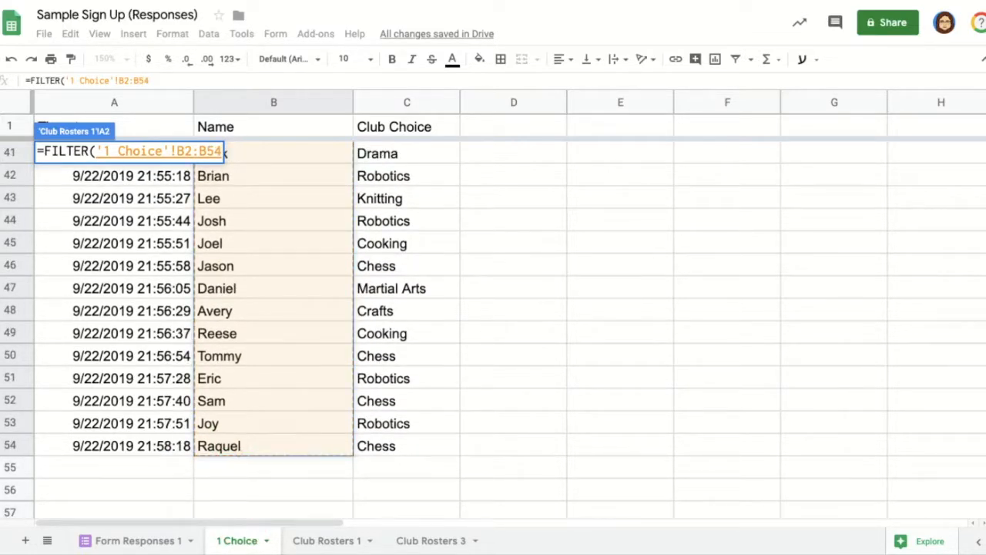
{"action": "type", "text": ","}
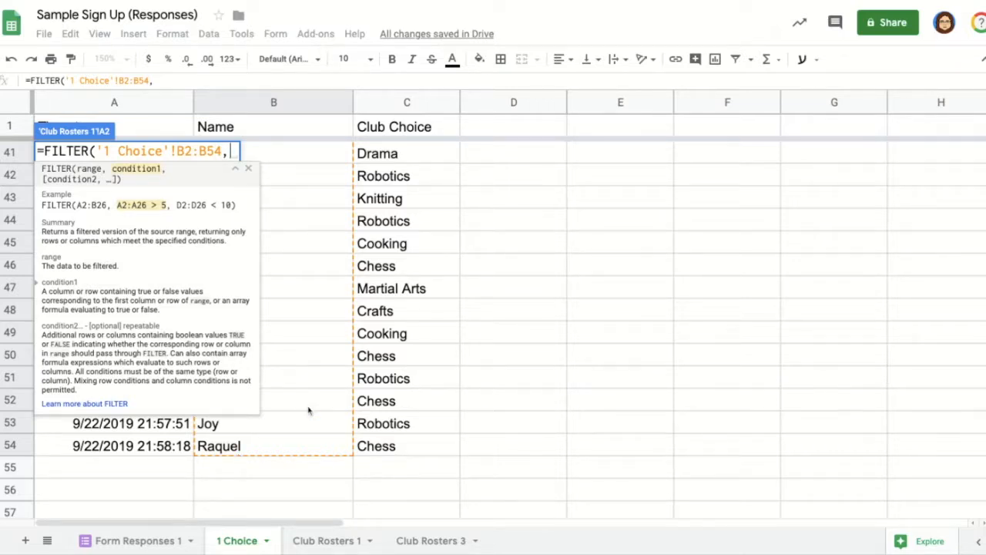
- Complete the FILTER formula with the condition that '1 Choice'!C2:C54 equals the Chess header in A1
{"action": "scroll", "coordinate": [416, 315], "scroll_direction": "up", "scroll_amount": 13}
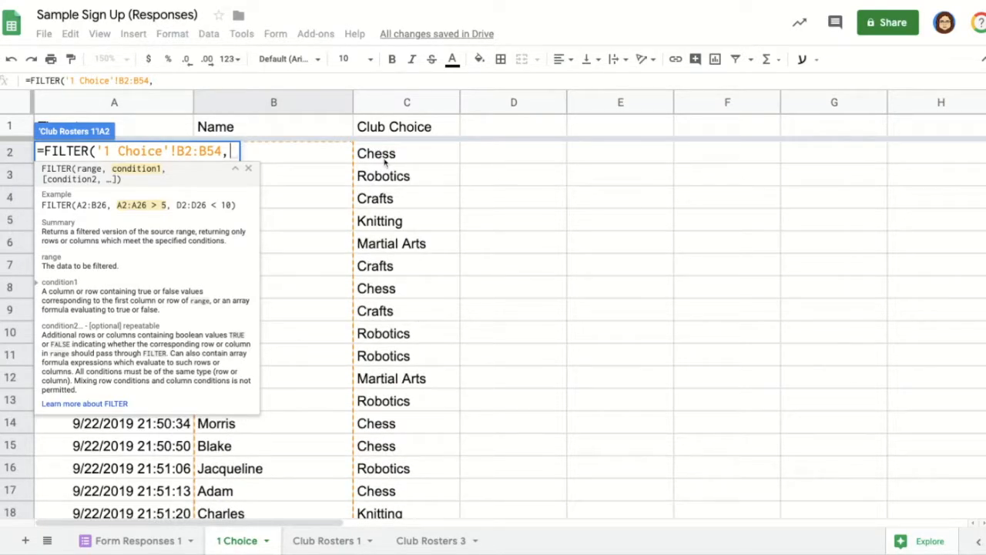
{"action": "left_click_drag", "start_coordinate": [383, 155], "coordinate": [393, 377]}
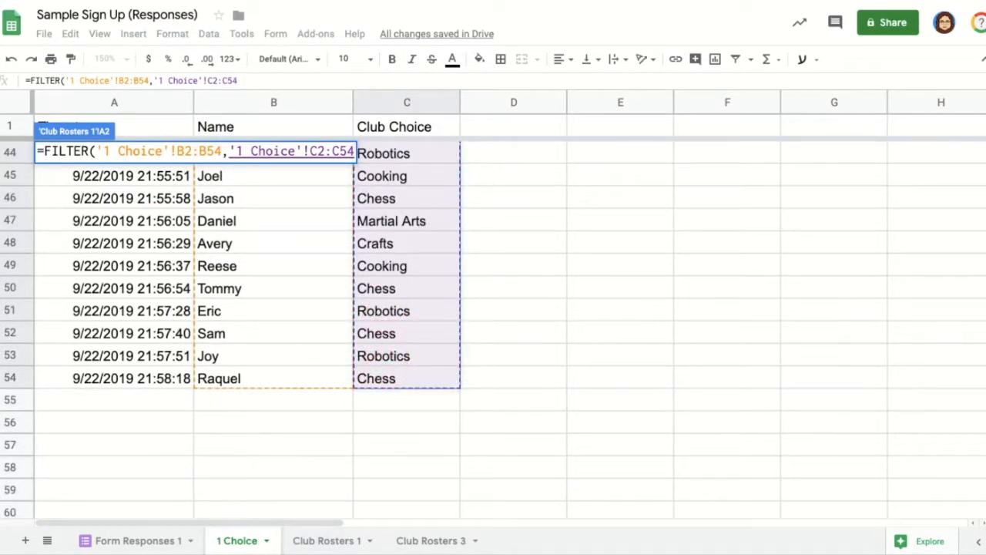
{"action": "type", "text": "="}
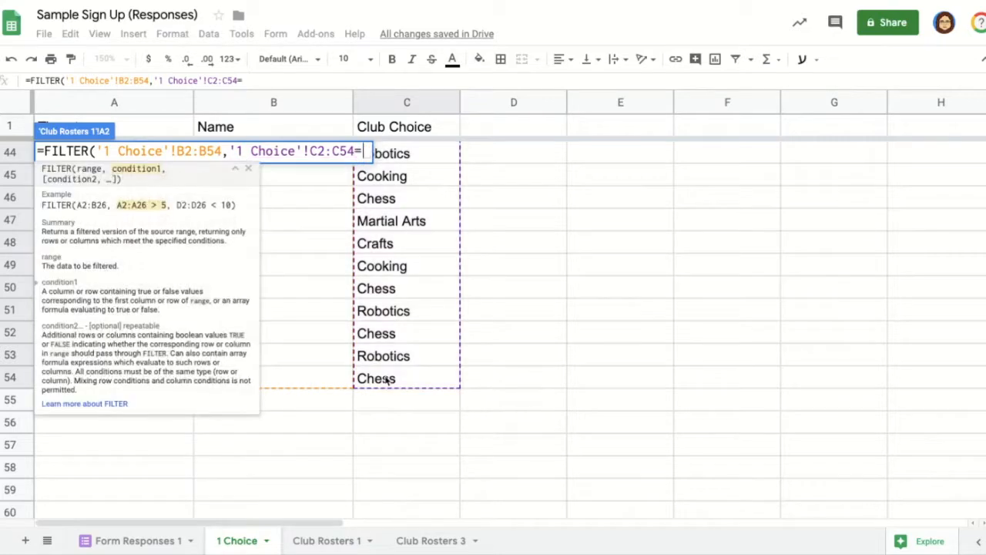
{"action": "left_click", "coordinate": [323, 540]}
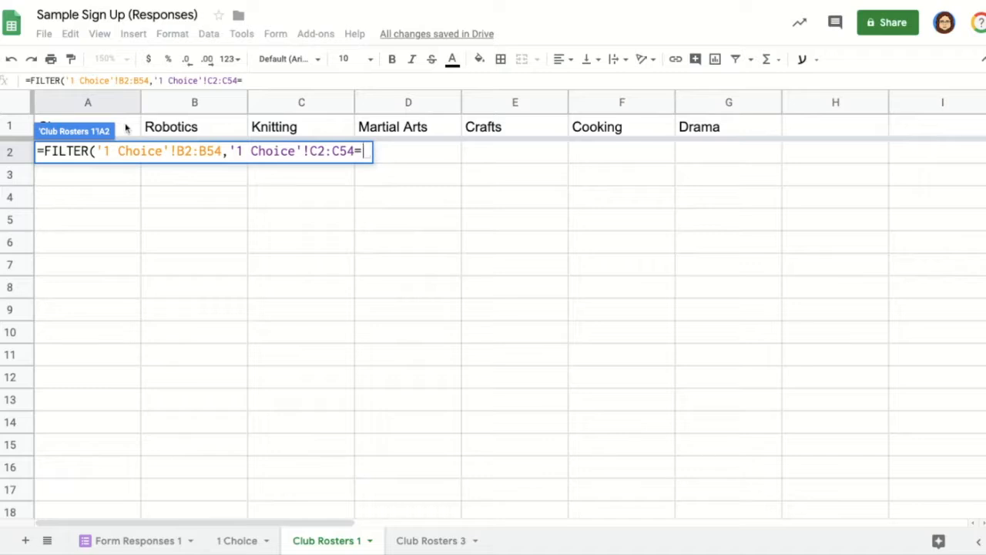
{"action": "left_click", "coordinate": [127, 128]}
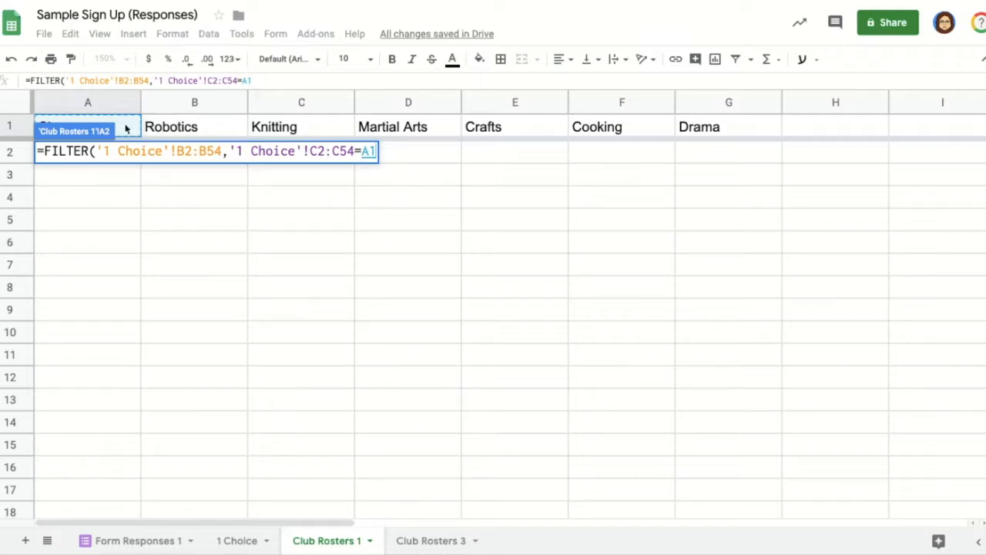
{"action": "type", "text": ")"}
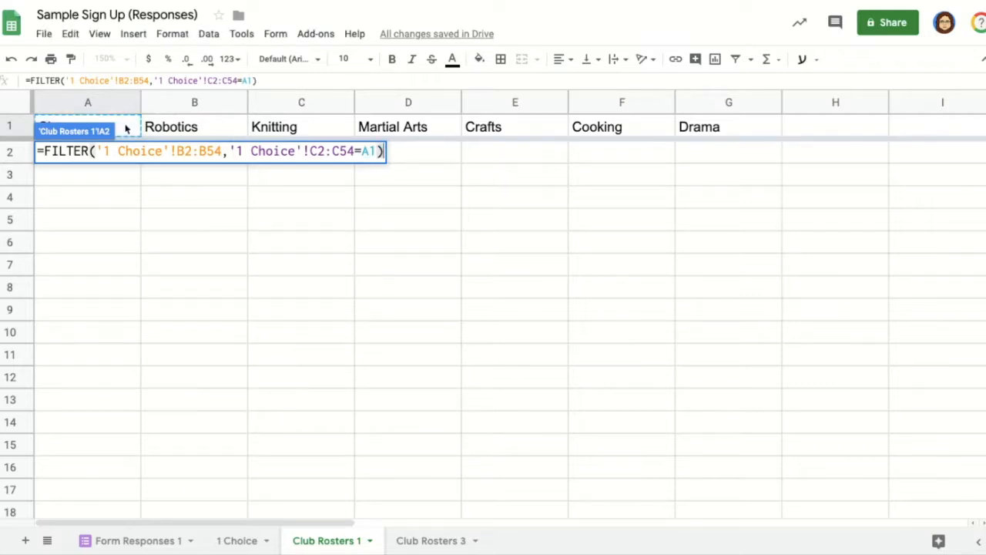
{"action": "key", "text": "Return"}
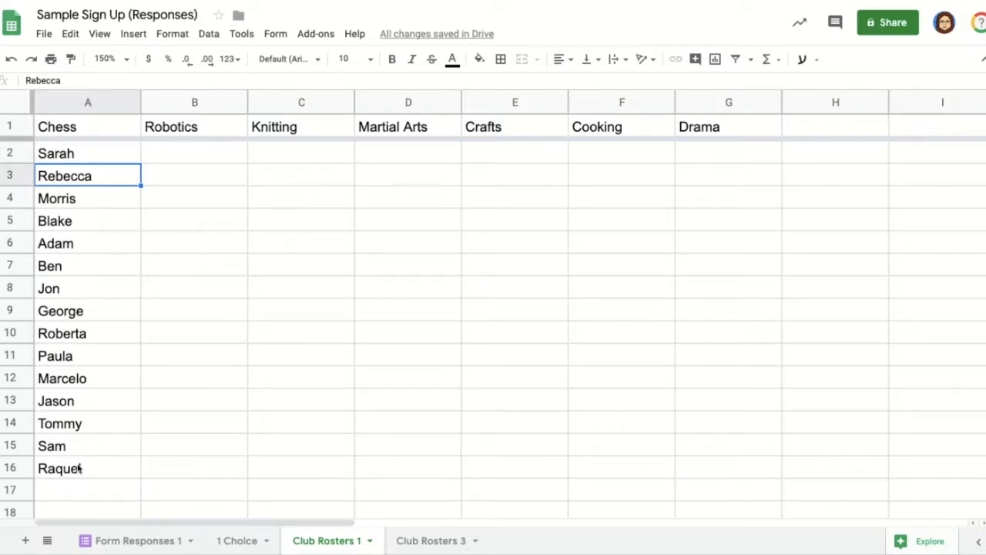
- Make the name range's column references absolute in the A2 formula, as '1 Choice'!$B2:$B54
{"action": "left_click", "coordinate": [85, 154]}
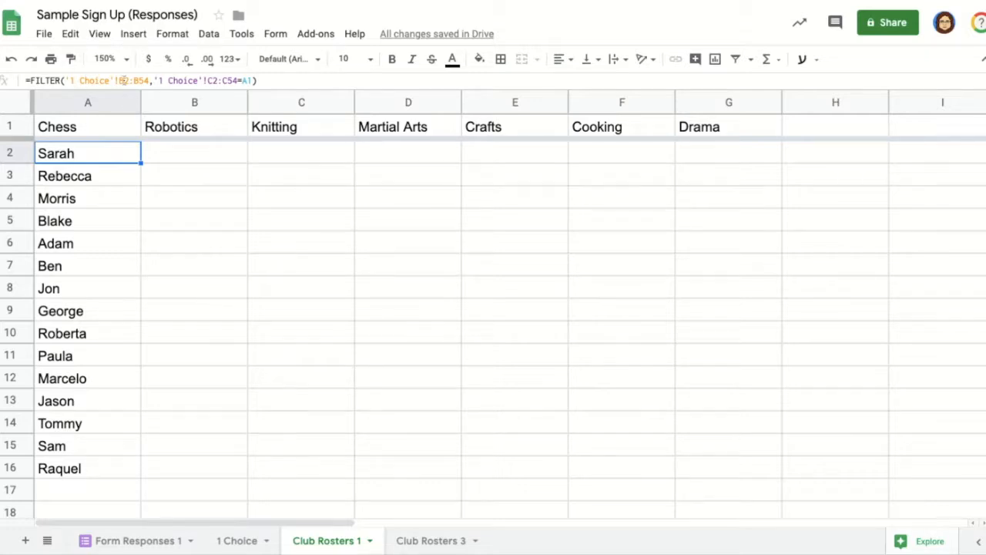
{"action": "left_click", "coordinate": [120, 80]}
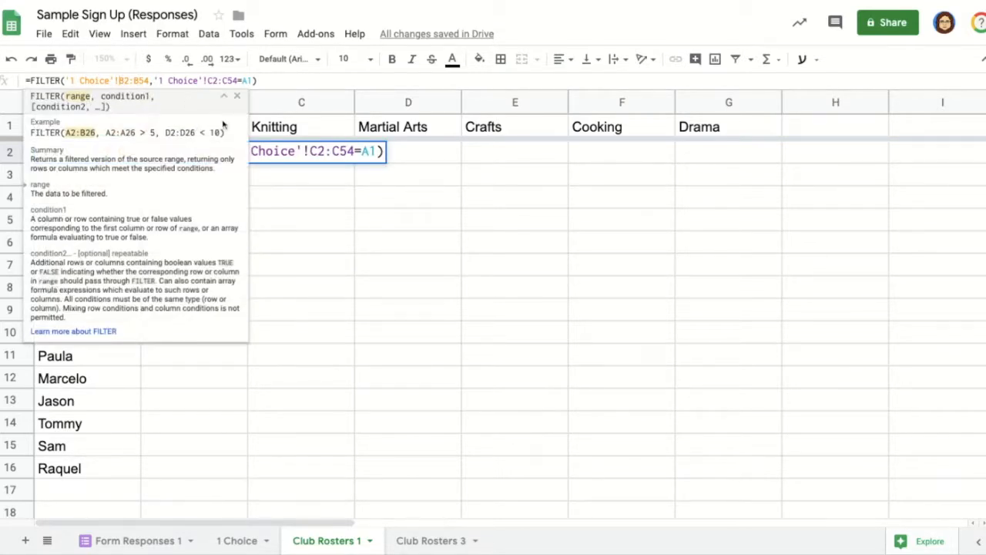
{"action": "left_click", "coordinate": [236, 96]}
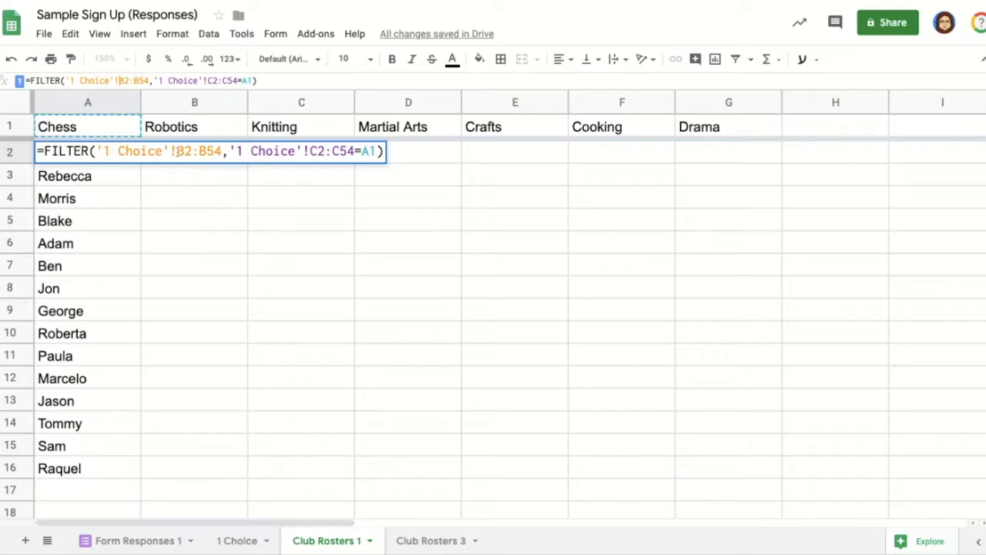
{"action": "left_click", "coordinate": [177, 151]}
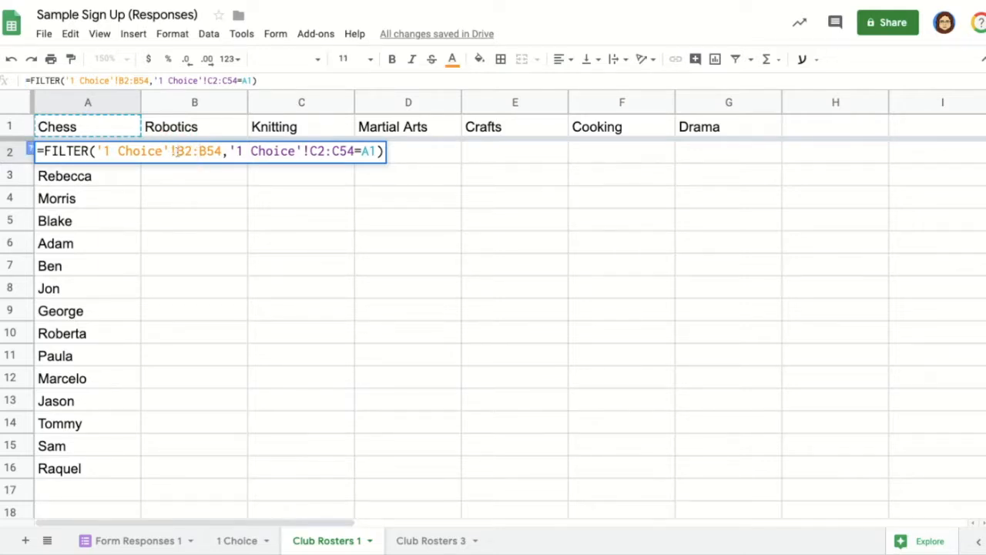
{"action": "type", "text": "$"}
{"action": "left_click", "coordinate": [207, 152]}
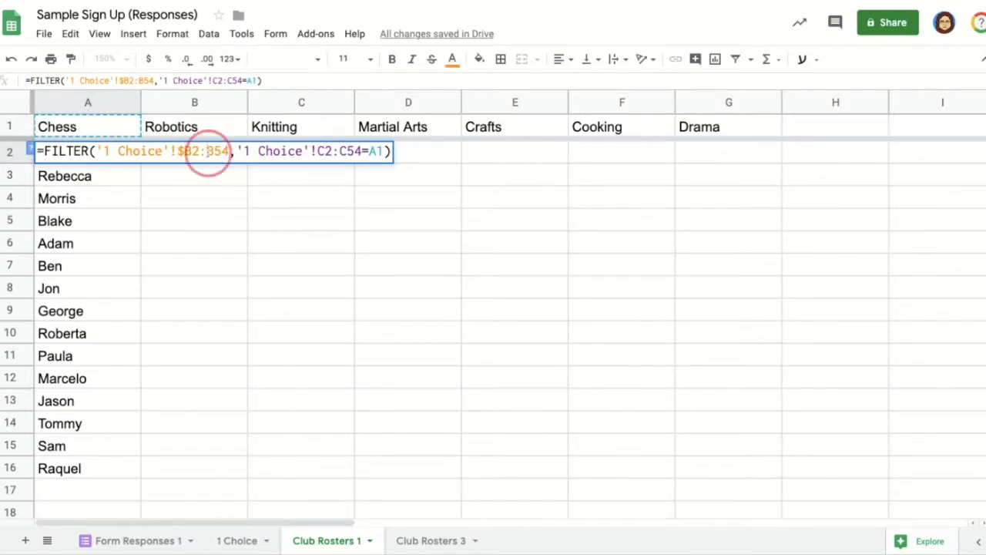
{"action": "type", "text": "$"}
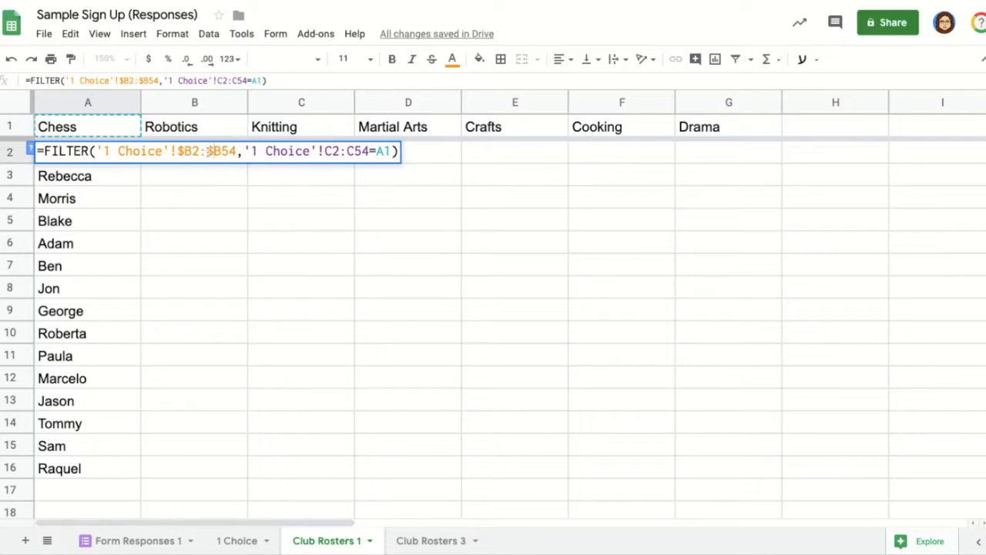
- Make the club choice range's columns absolute as $C2:$C54 and fill the A2 formula across to G2 under Drama
{"action": "left_click", "coordinate": [325, 151]}
{"action": "type", "text": "$"}
{"action": "left_click", "coordinate": [354, 151]}
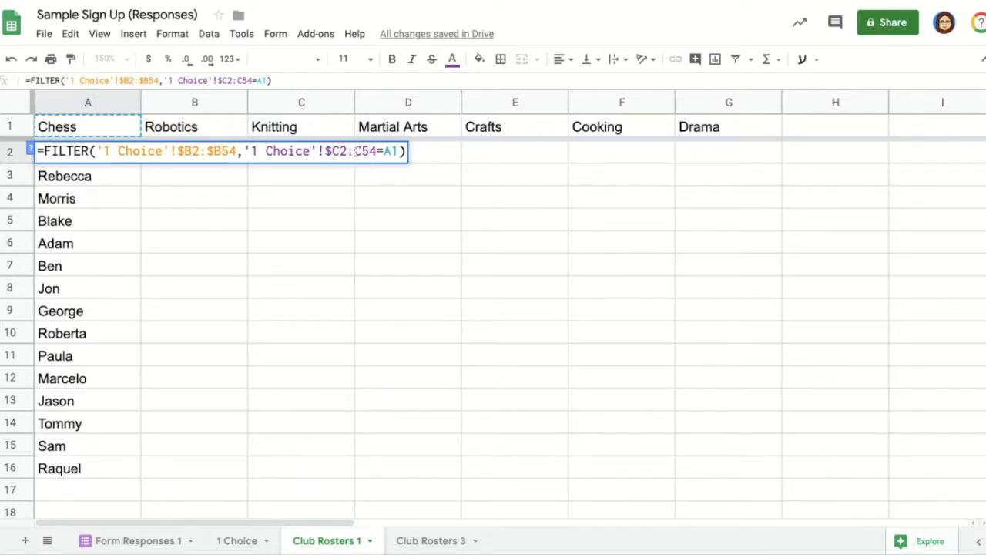
{"action": "type", "text": "$"}
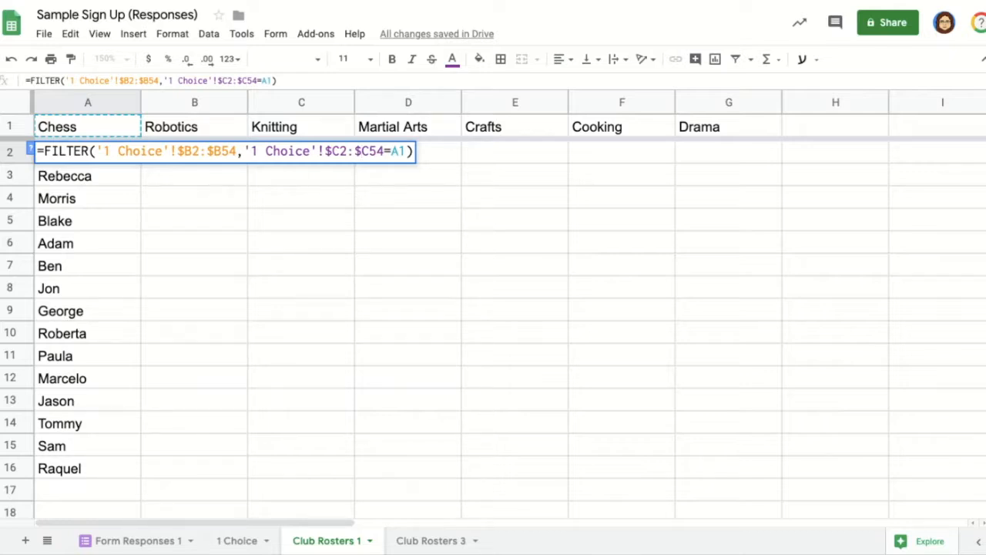
{"action": "key", "text": "Return"}
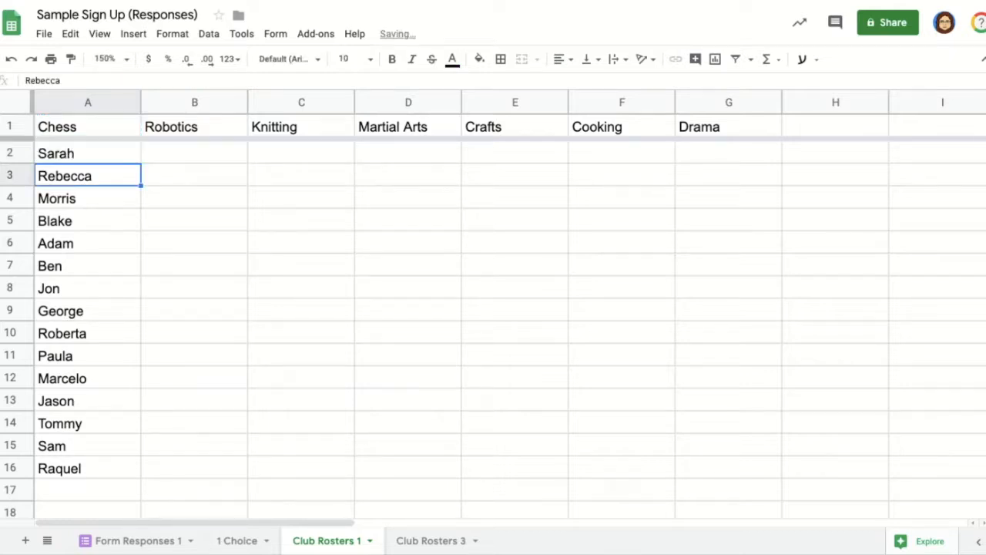
{"action": "left_click", "coordinate": [108, 159]}
{"action": "left_click_drag", "start_coordinate": [141, 164], "coordinate": [711, 150]}
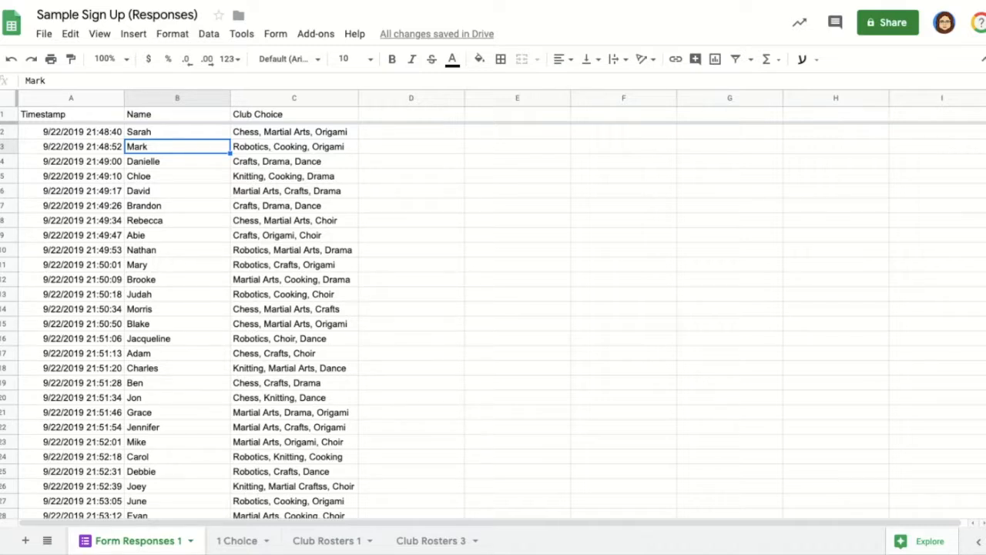
- Open the Club Rosters 3 sheet and set its zoom to 150%
{"action": "left_click", "coordinate": [433, 540]}
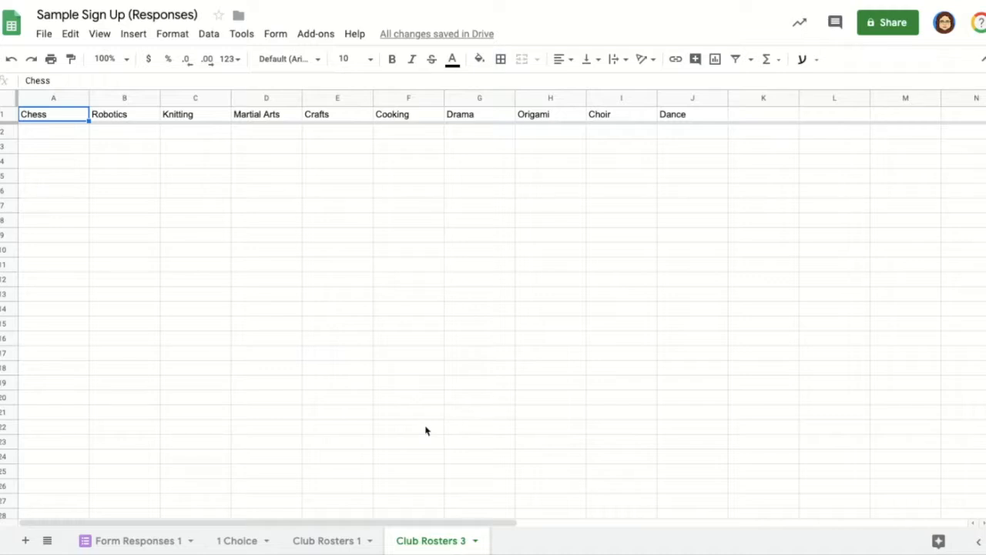
{"action": "left_click", "coordinate": [127, 59]}
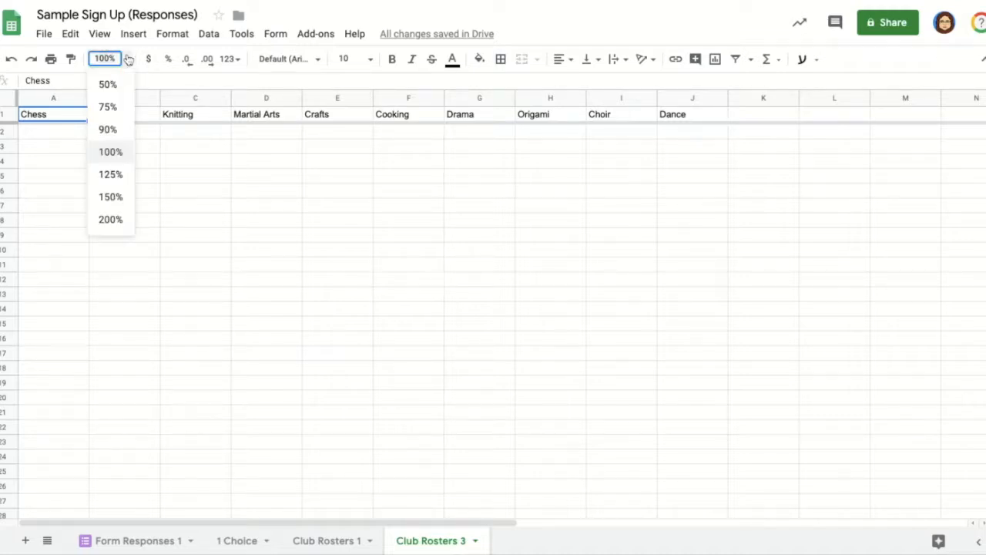
{"action": "left_click", "coordinate": [112, 202]}
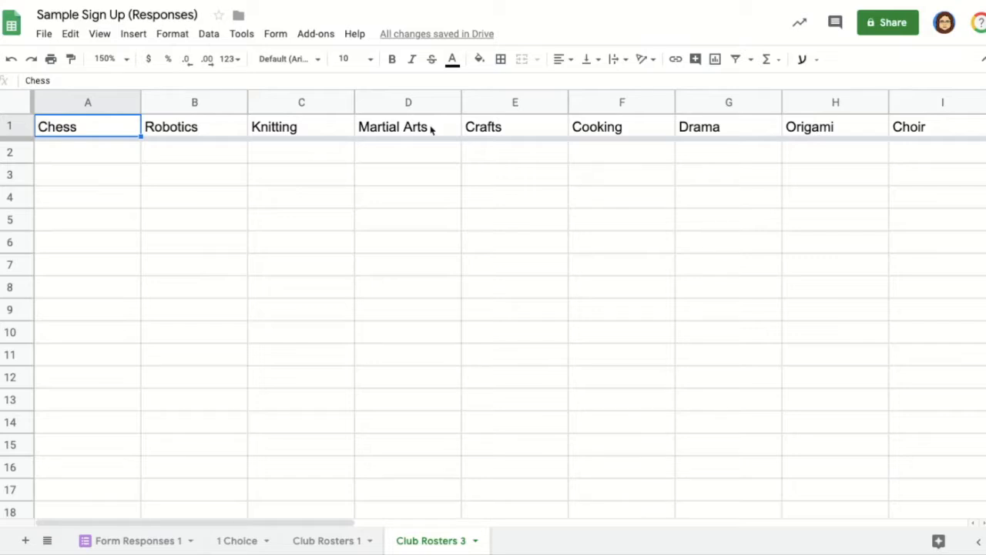
- Start a filter formula in A2 under Chess, using the names in 'Form Responses 1'!B2:B54 as the range
{"action": "left_click", "coordinate": [57, 160]}
{"action": "type", "text": "=filt"}
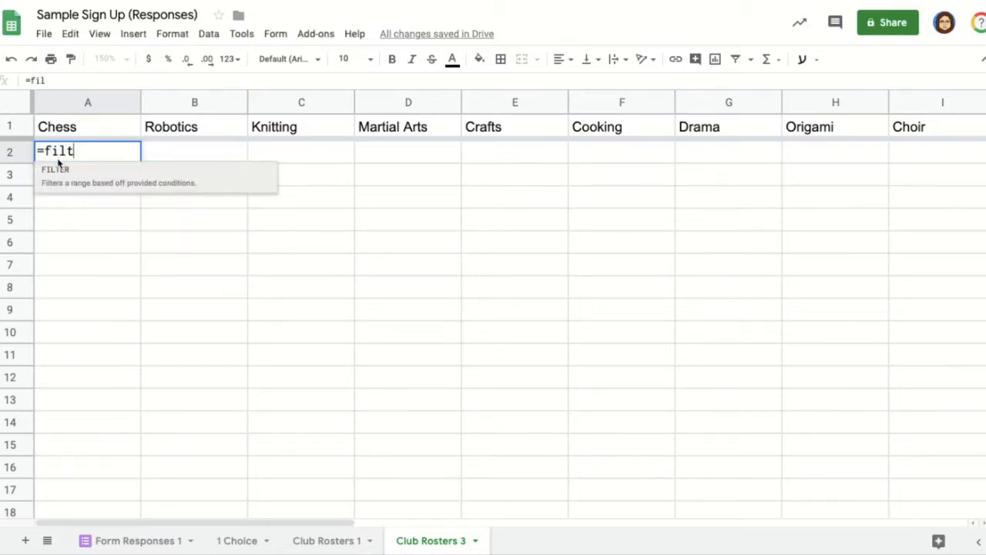
{"action": "type", "text": "er("}
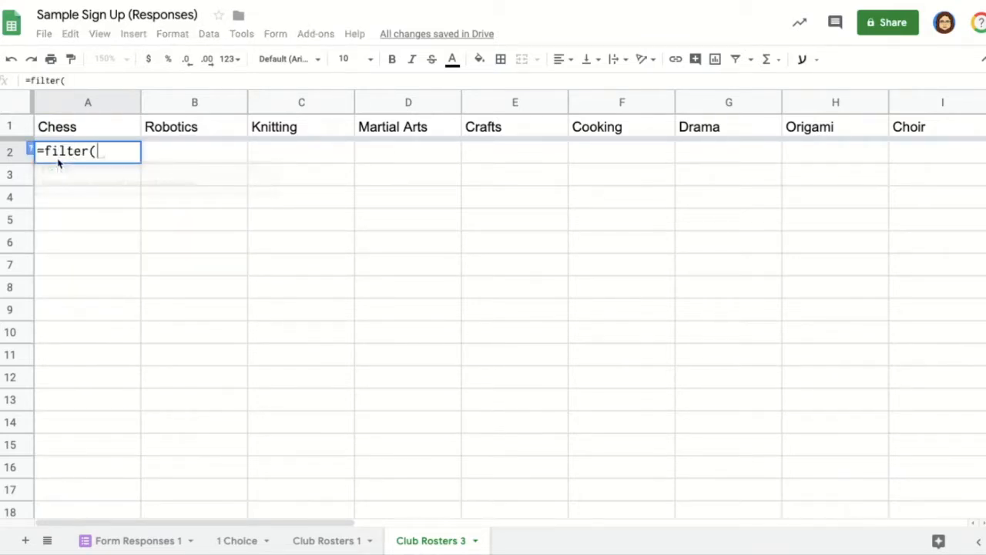
{"action": "left_click", "coordinate": [141, 542]}
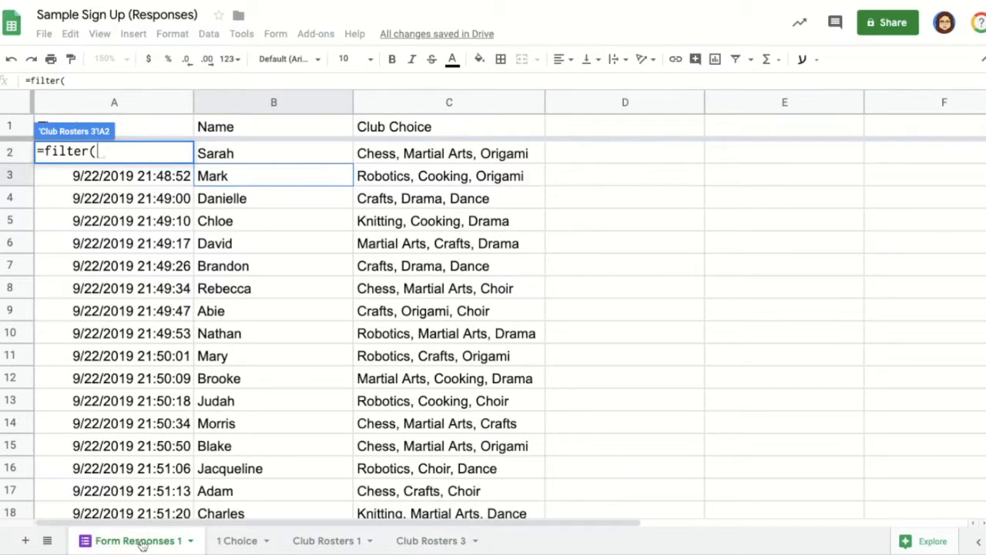
{"action": "left_click", "coordinate": [296, 152]}
{"action": "left_click_drag", "start_coordinate": [296, 152], "coordinate": [248, 438]}
{"action": "type", "text": ","}
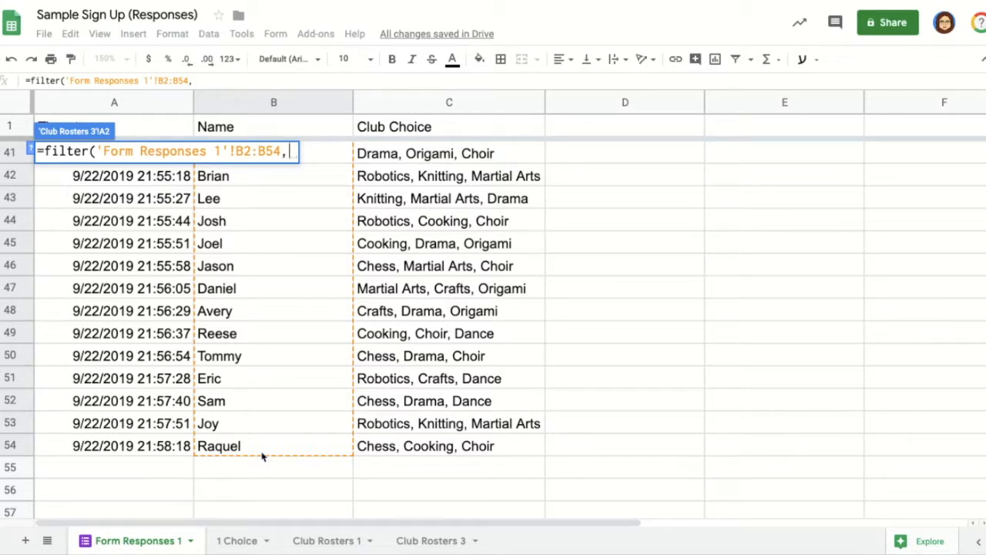
- Add a SEARCH condition to the filter formula that looks for the club in A1 within 'Form Responses 1'!C2:C54
{"action": "type", "text": "se"}
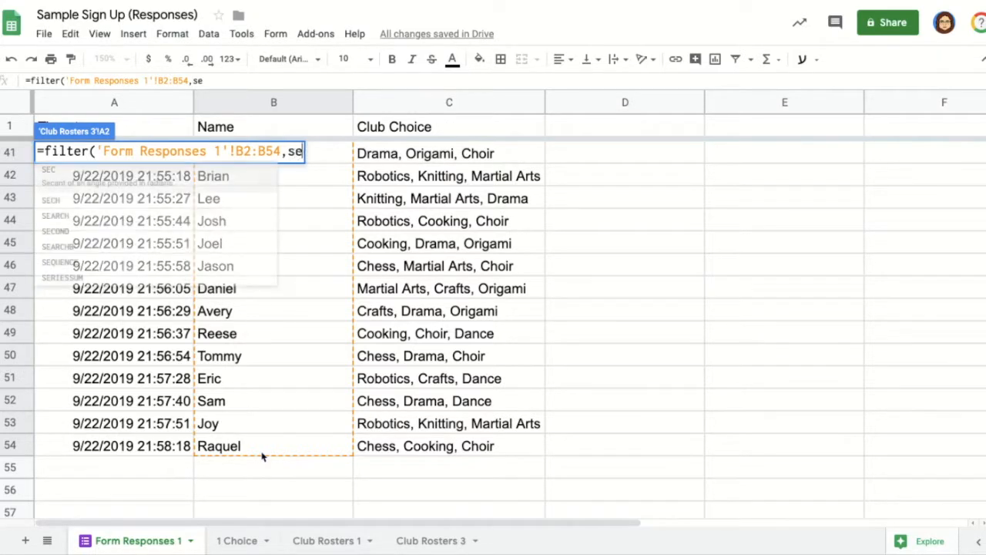
{"action": "type", "text": "arch("}
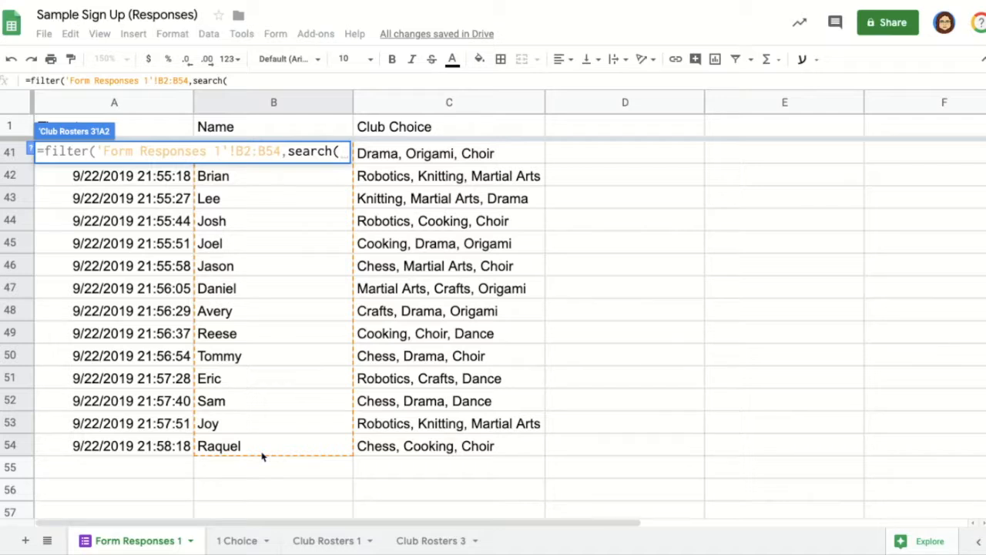
{"action": "left_click", "coordinate": [416, 541]}
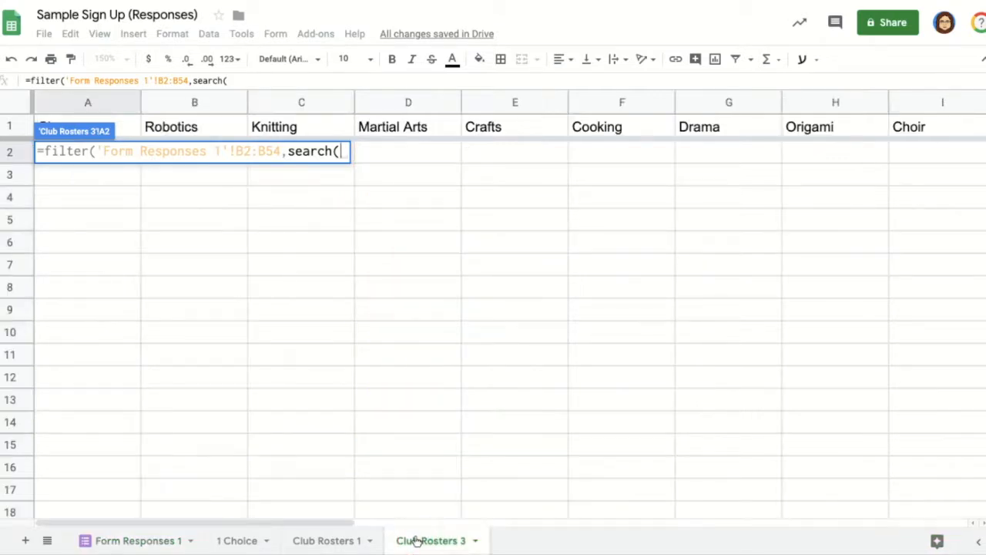
{"action": "left_click", "coordinate": [128, 129]}
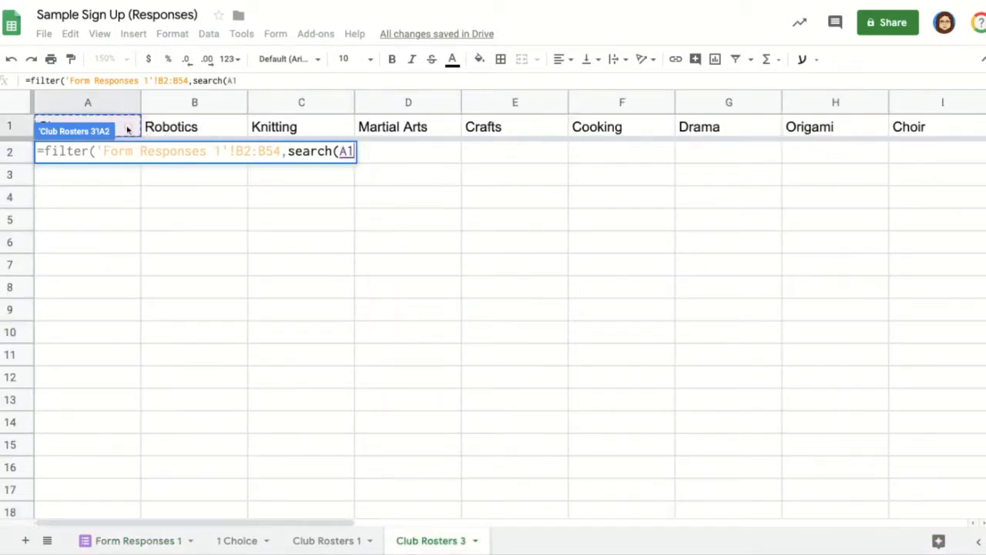
{"action": "type", "text": ","}
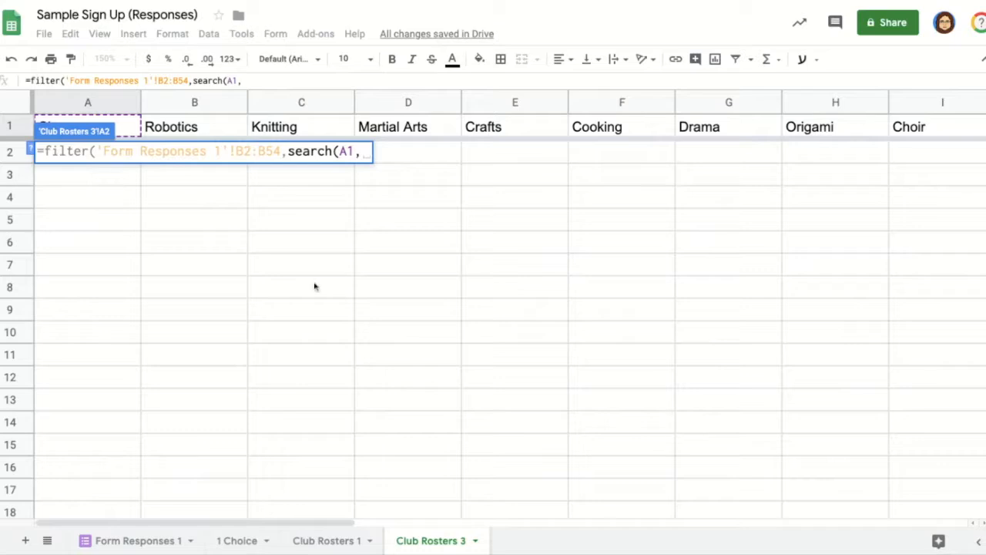
{"action": "left_click", "coordinate": [136, 542]}
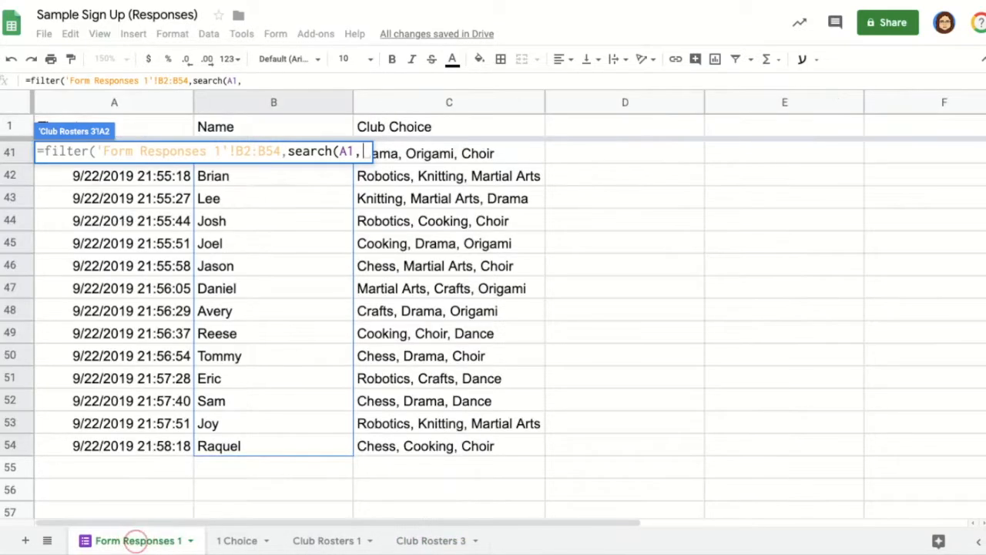
{"action": "left_click", "coordinate": [429, 450]}
{"action": "left_click_drag", "start_coordinate": [429, 450], "coordinate": [443, 163]}
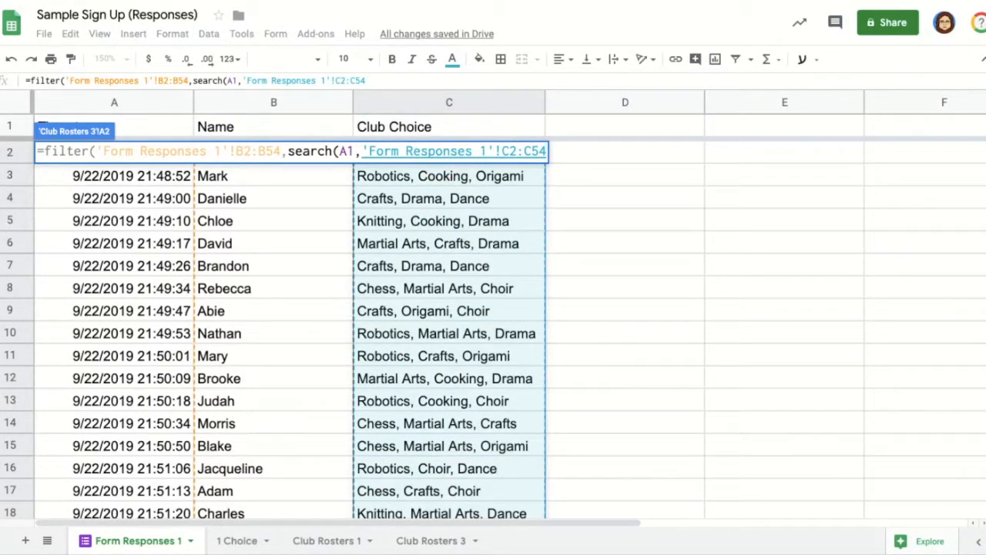
{"action": "type", "text": ")"}
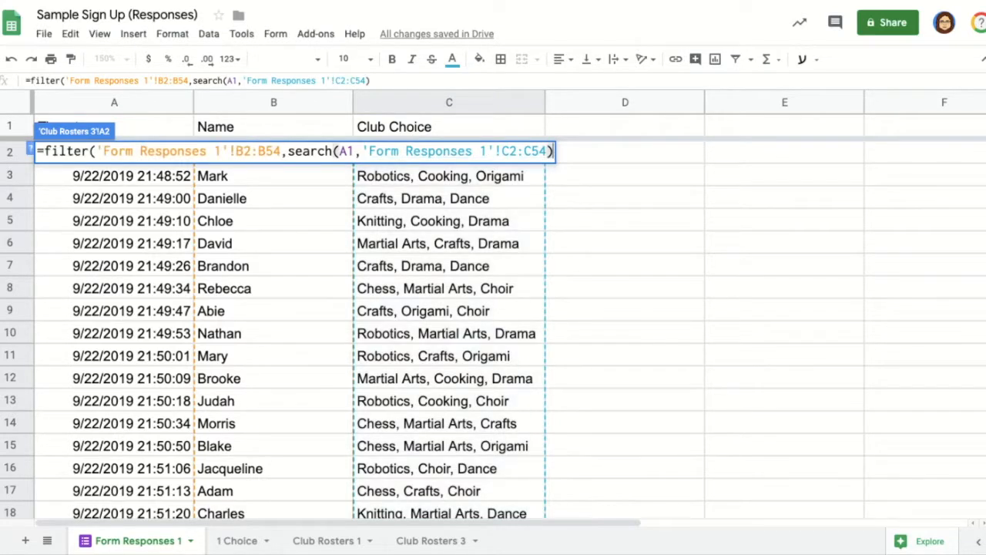
- Wrap the search condition of the A2 formula in ISNUMBER, with its own closing parenthesis
{"action": "left_click", "coordinate": [289, 151]}
{"action": "key", "text": "shift+Home"}
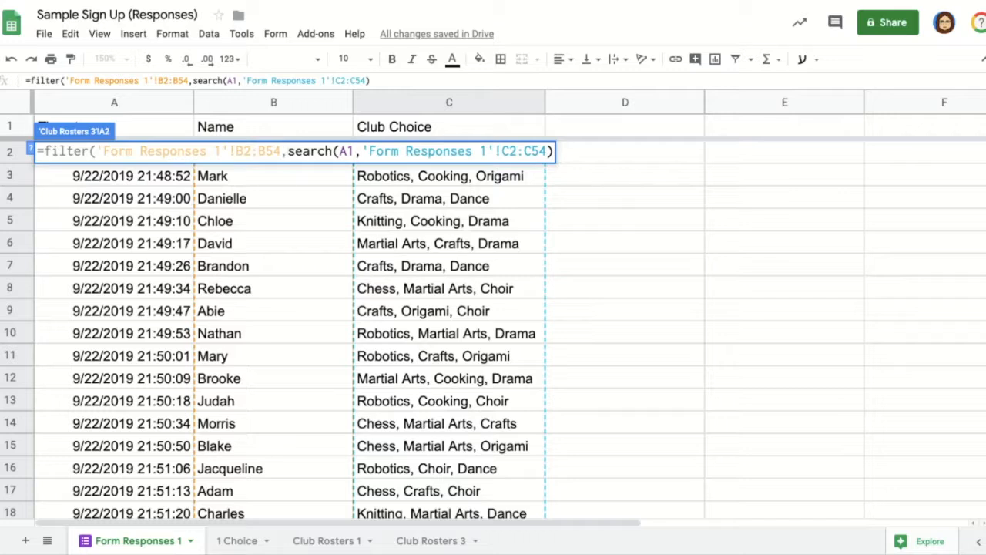
{"action": "type", "text": "isnum"}
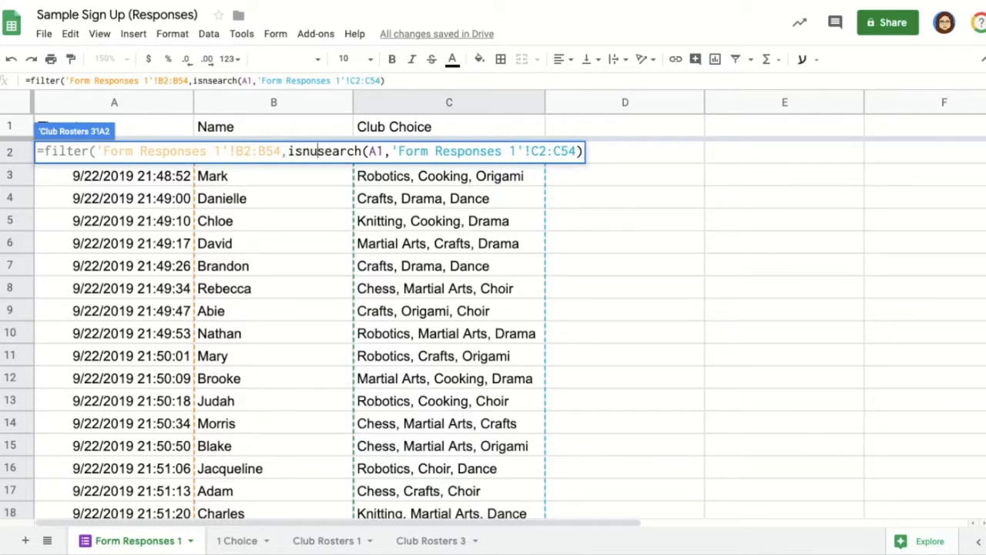
{"action": "type", "text": "ber"}
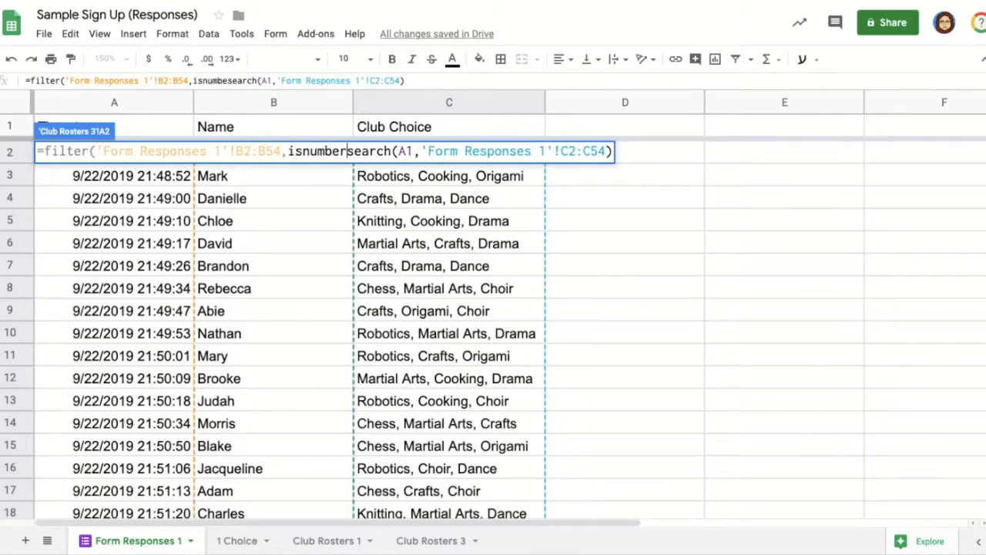
{"action": "type", "text": "("}
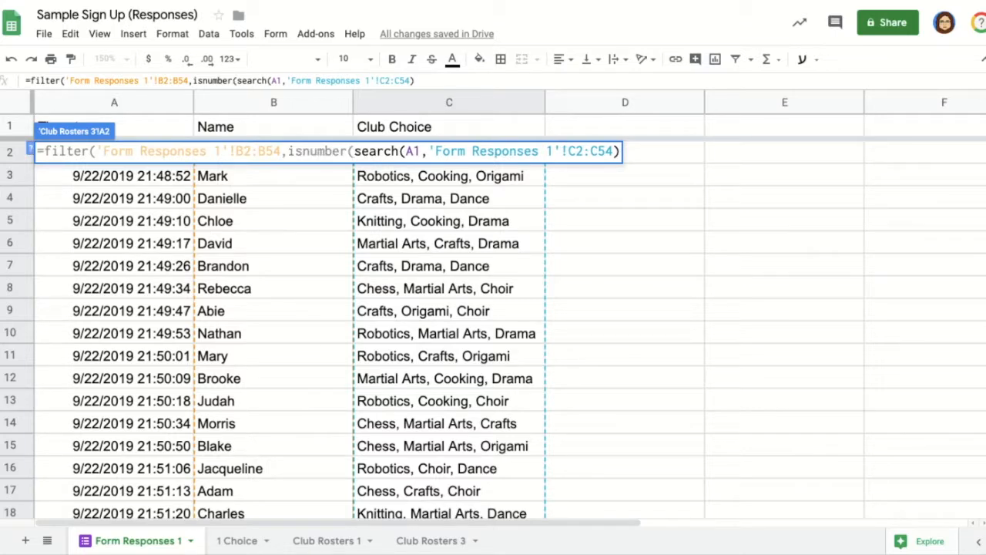
{"action": "left_click", "coordinate": [617, 152]}
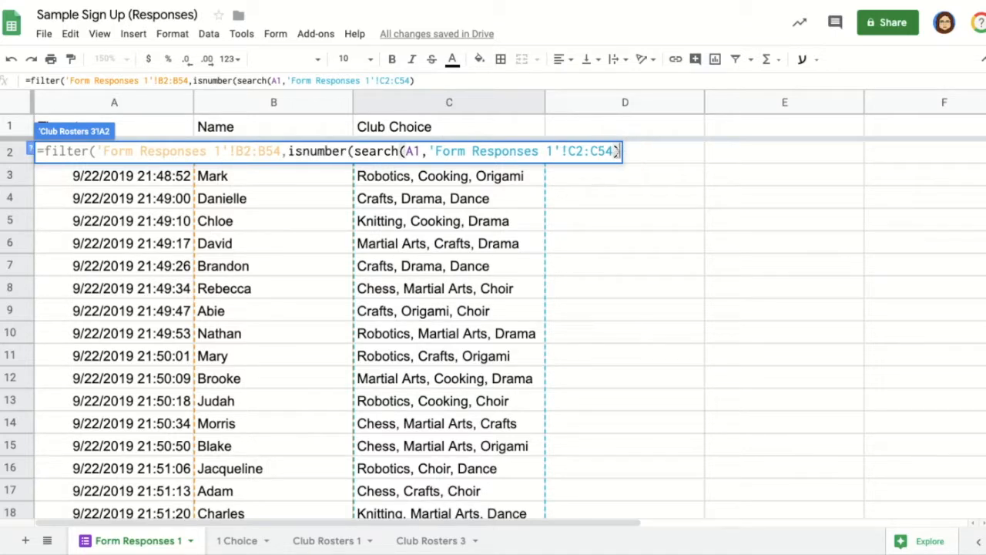
{"action": "type", "text": ")"}
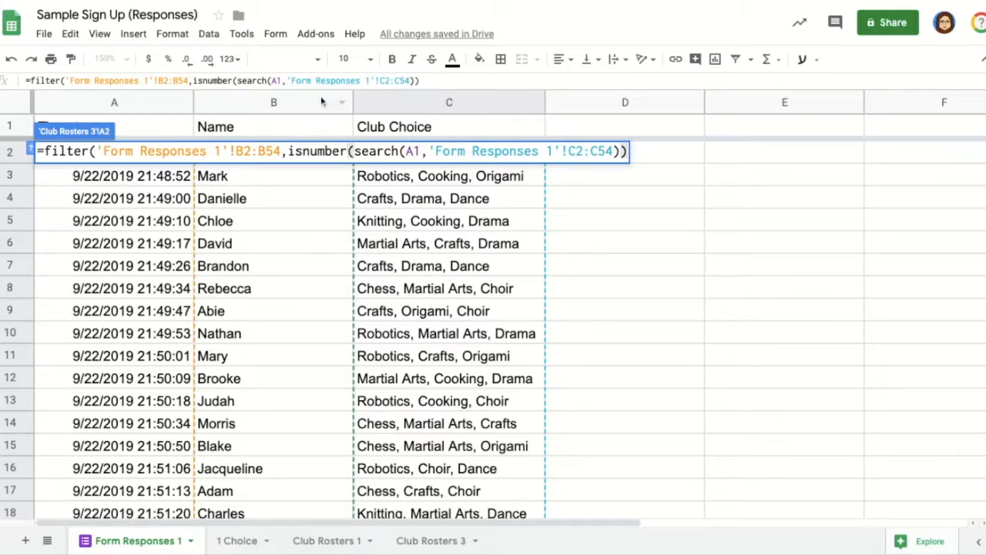
- Make the name range's column references absolute in the formula, as 'Form Responses 1'!$B2:$B54
{"action": "left_click", "coordinate": [238, 151]}
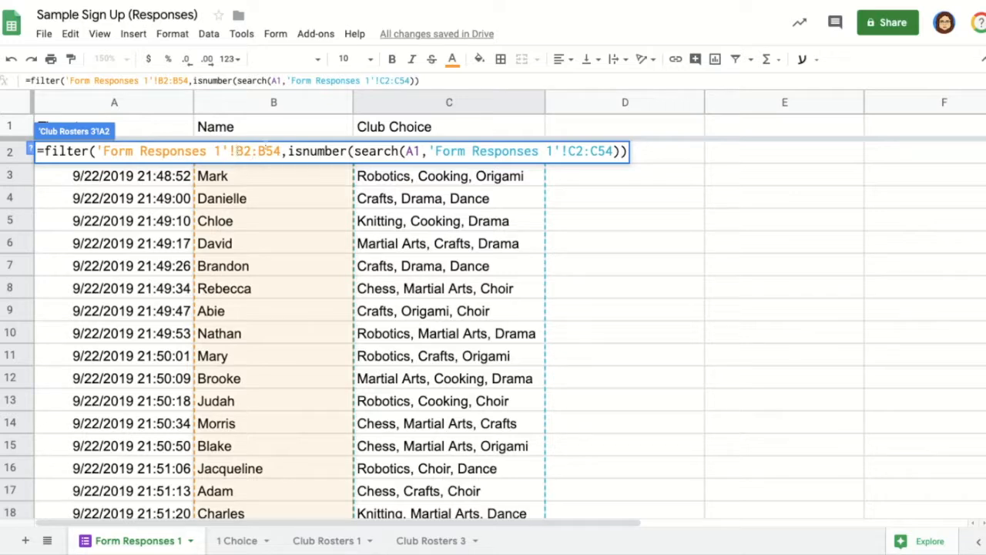
{"action": "type", "text": "$"}
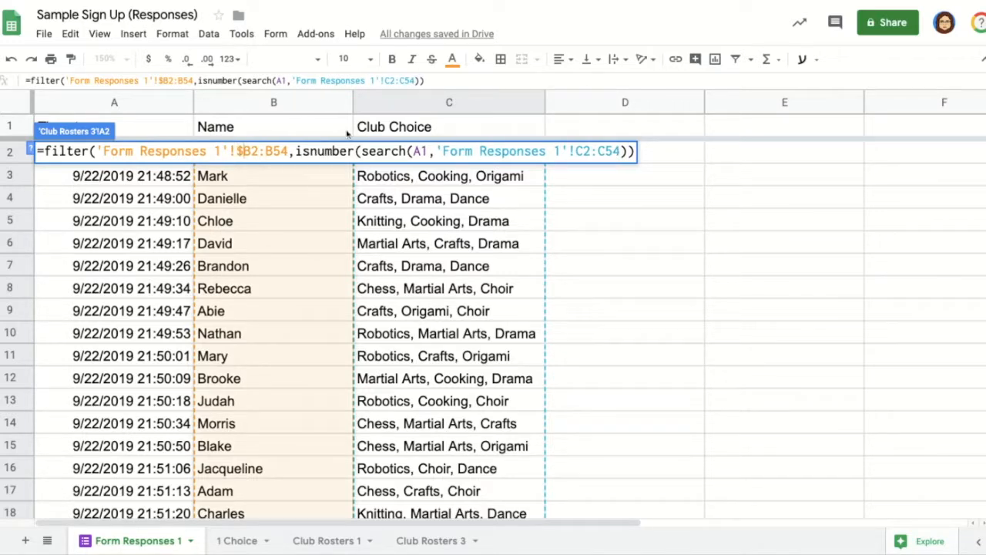
{"action": "left_click", "coordinate": [264, 151]}
{"action": "type", "text": "$"}
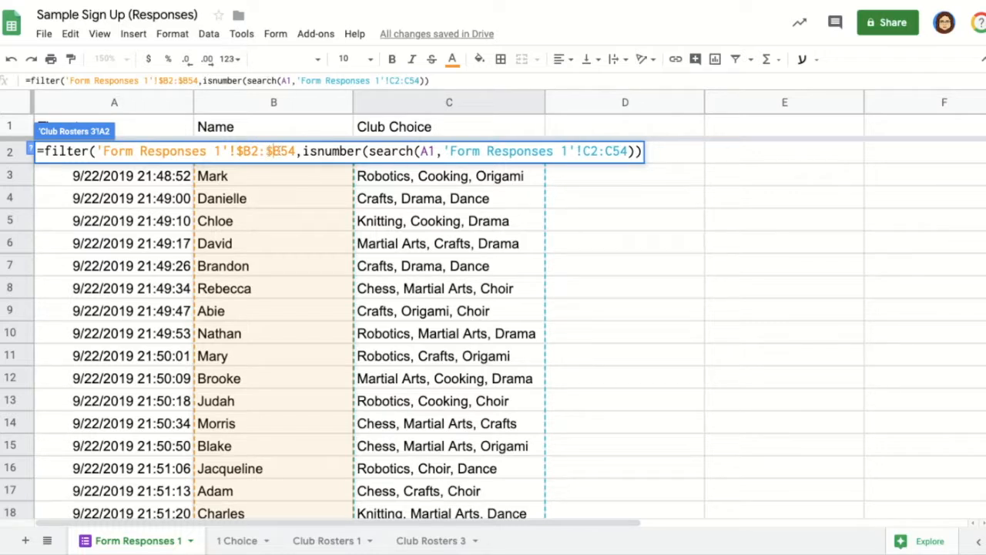
- Make the club choice range's columns absolute as $C2:$C54 and enter the finished formula in A2 of Club Rosters 3
{"action": "left_click", "coordinate": [584, 151]}
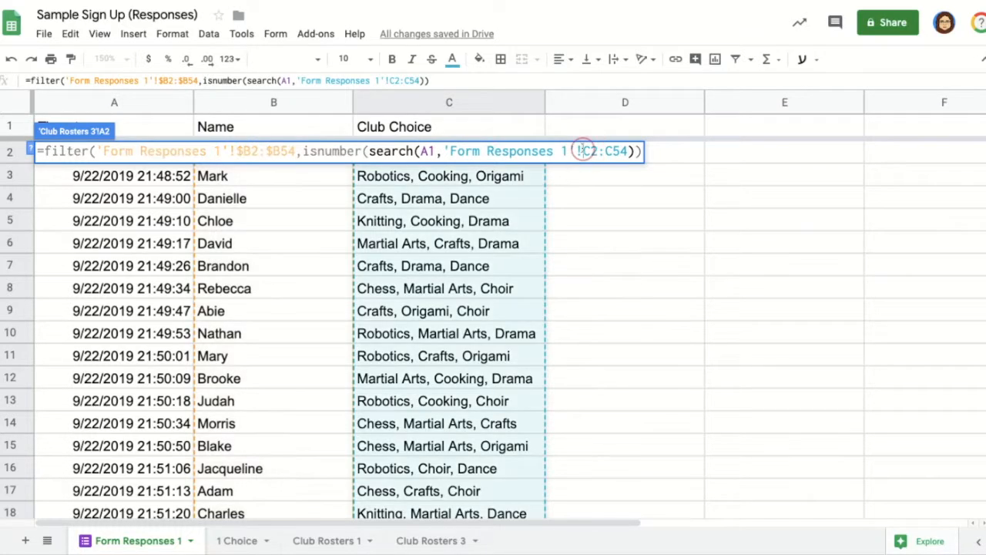
{"action": "type", "text": "$"}
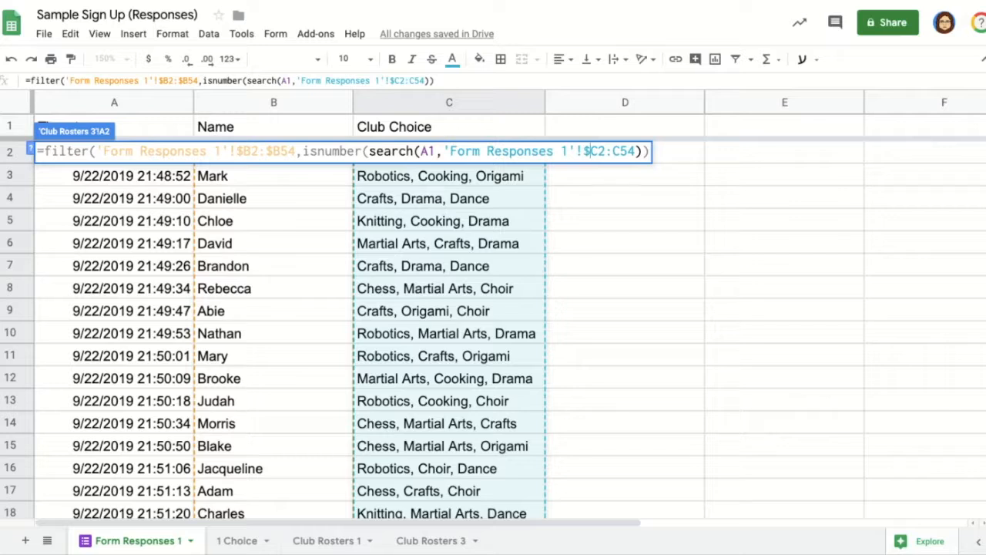
{"action": "left_click", "coordinate": [615, 151]}
{"action": "type", "text": "$B2:$"}
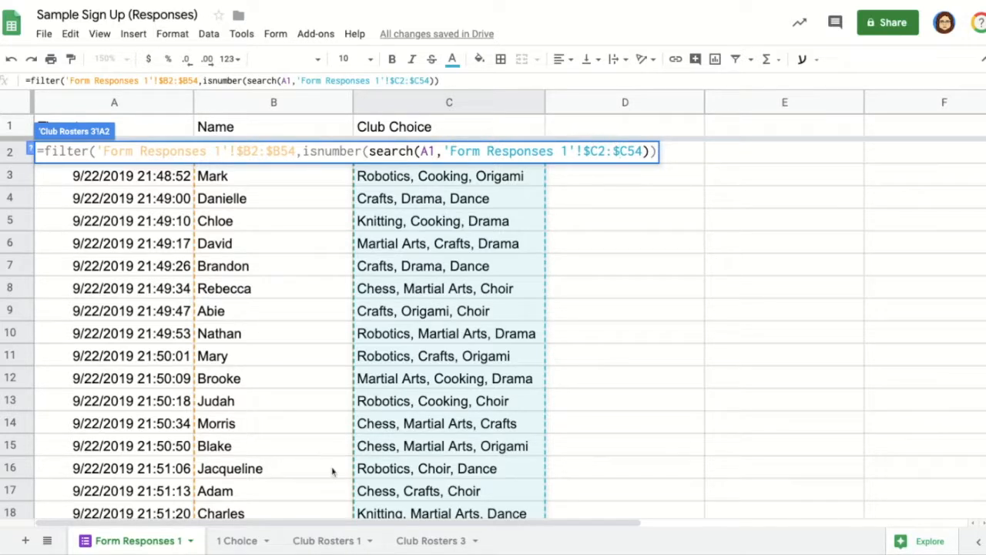
{"action": "left_click", "coordinate": [423, 542]}
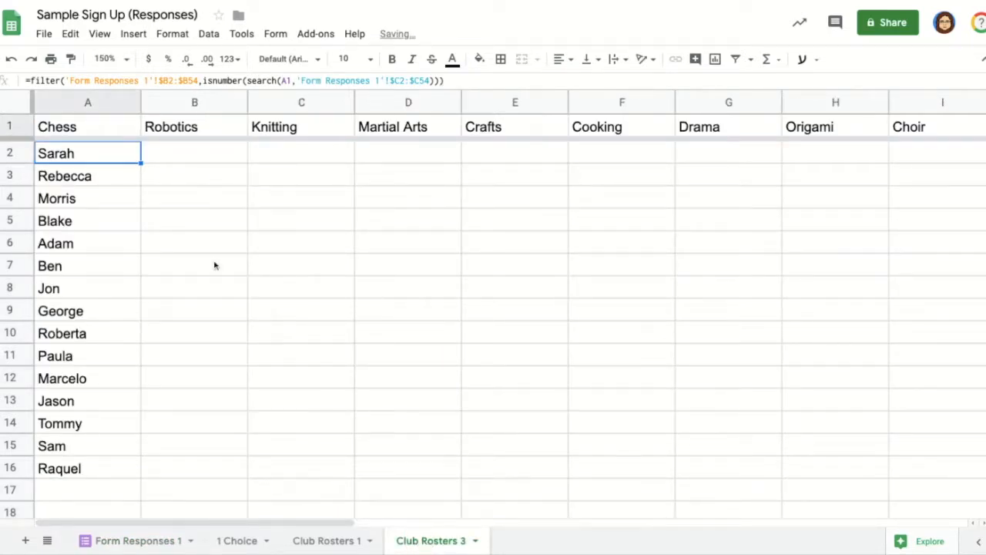
- Fill the A2 formula across row 2 to J2 under Dance
{"action": "left_click_drag", "start_coordinate": [142, 163], "coordinate": [974, 160]}
{"action": "scroll", "coordinate": [820, 204], "scroll_direction": "right", "scroll_amount": 6}
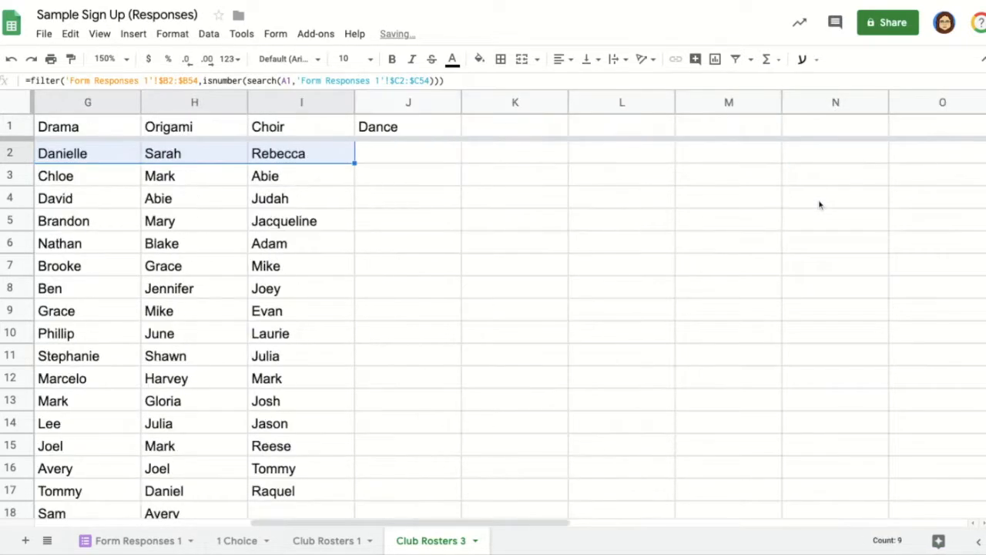
{"action": "left_click_drag", "start_coordinate": [355, 163], "coordinate": [436, 161]}
- Set the Club Rosters 3 sheet's zoom to 100% to view all the club rosters together
{"action": "scroll", "coordinate": [234, 249], "scroll_direction": "down", "scroll_amount": 2}
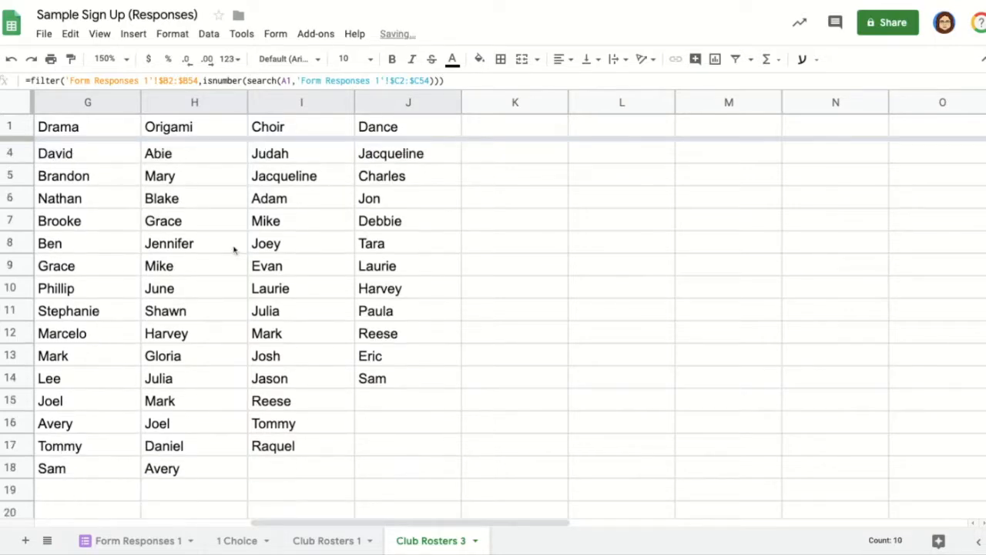
{"action": "scroll", "coordinate": [234, 248], "scroll_direction": "left", "scroll_amount": 6}
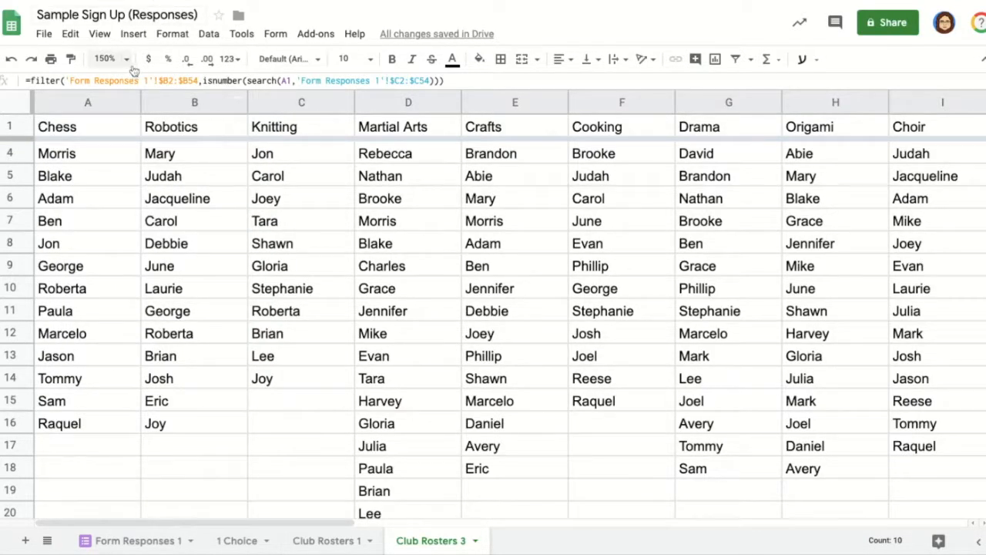
{"action": "left_click", "coordinate": [120, 60]}
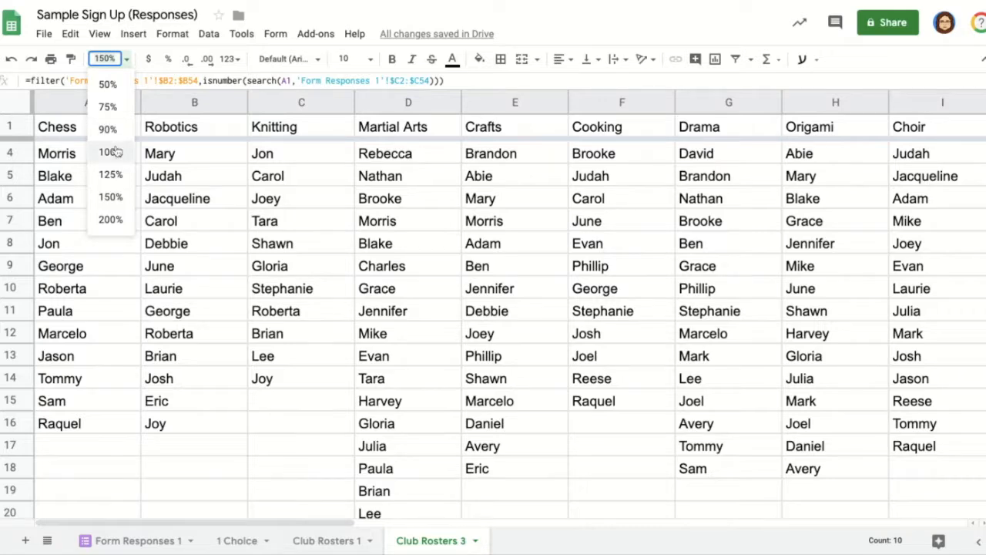
{"action": "left_click", "coordinate": [111, 152]}
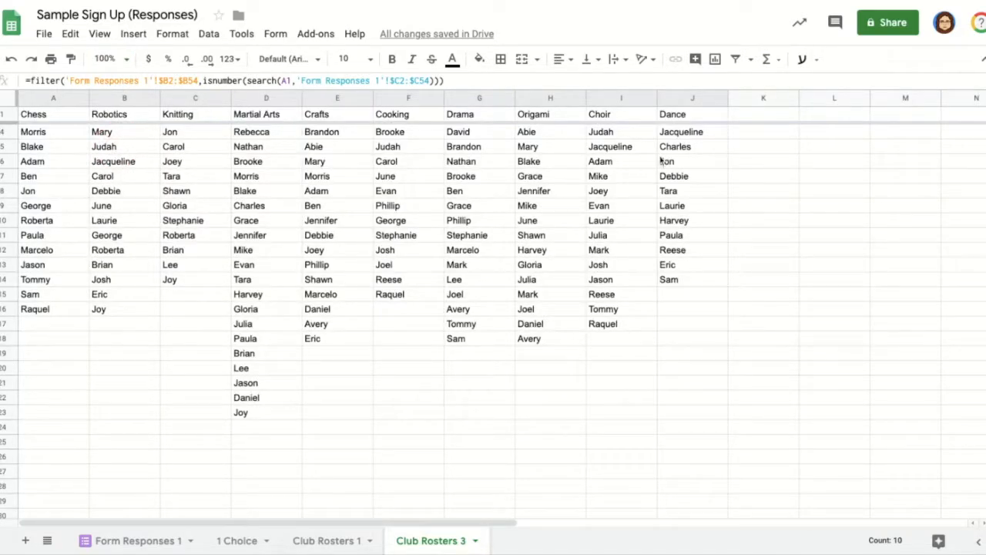